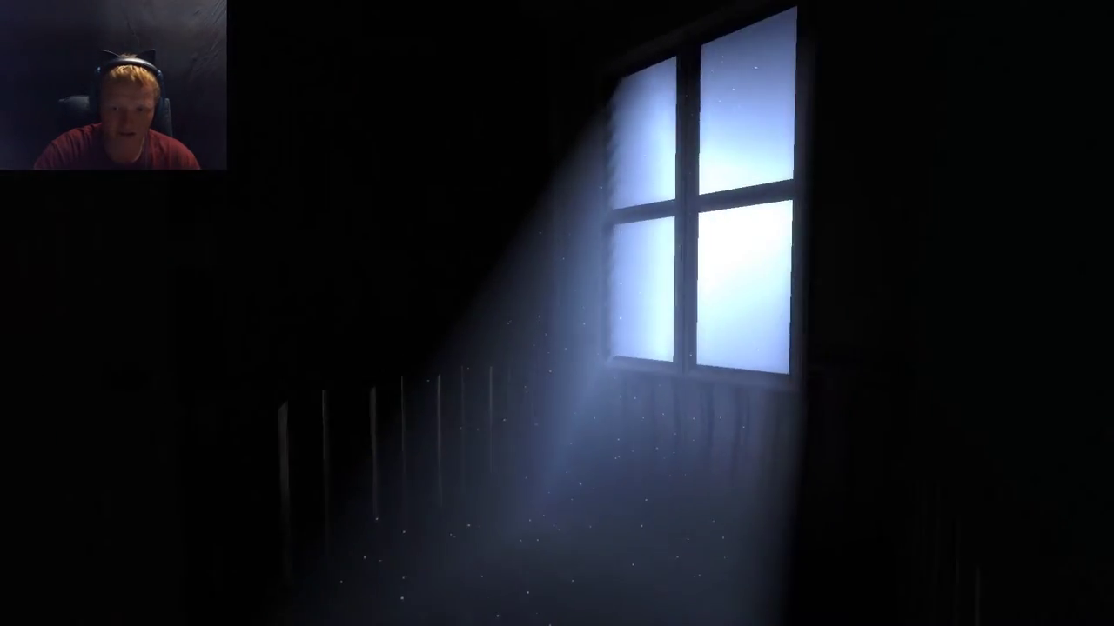
Step: Walk down the moonlit hallway into the checkered-floor bathroom with the sink and bathtub
{"action": "key", "text": "w"}
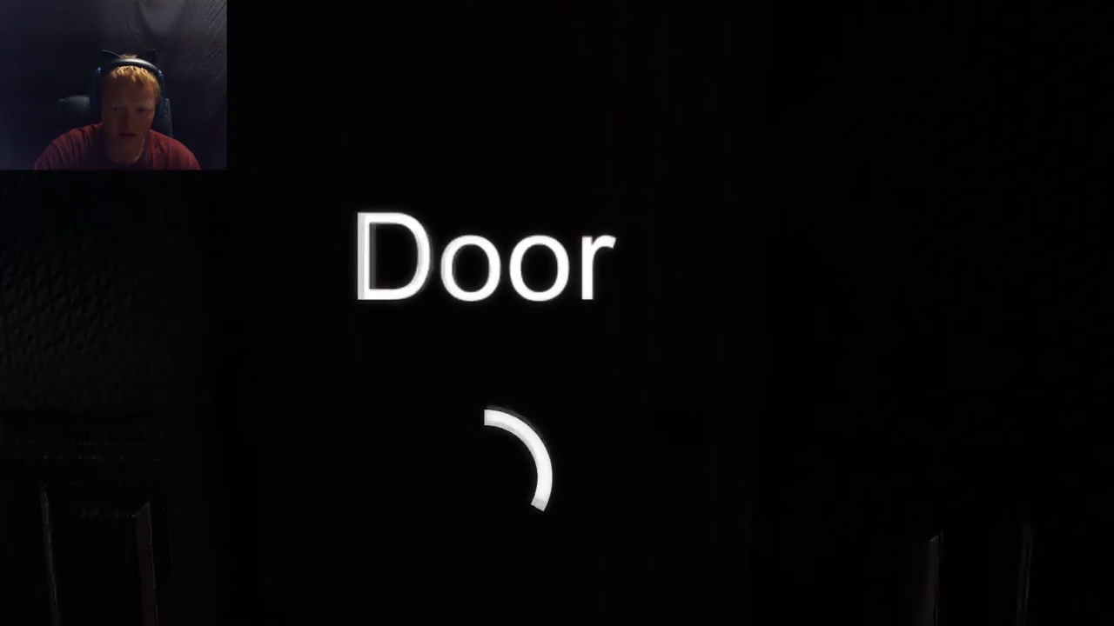
{"action": "key", "text": "e"}
{"action": "key", "text": "w"}
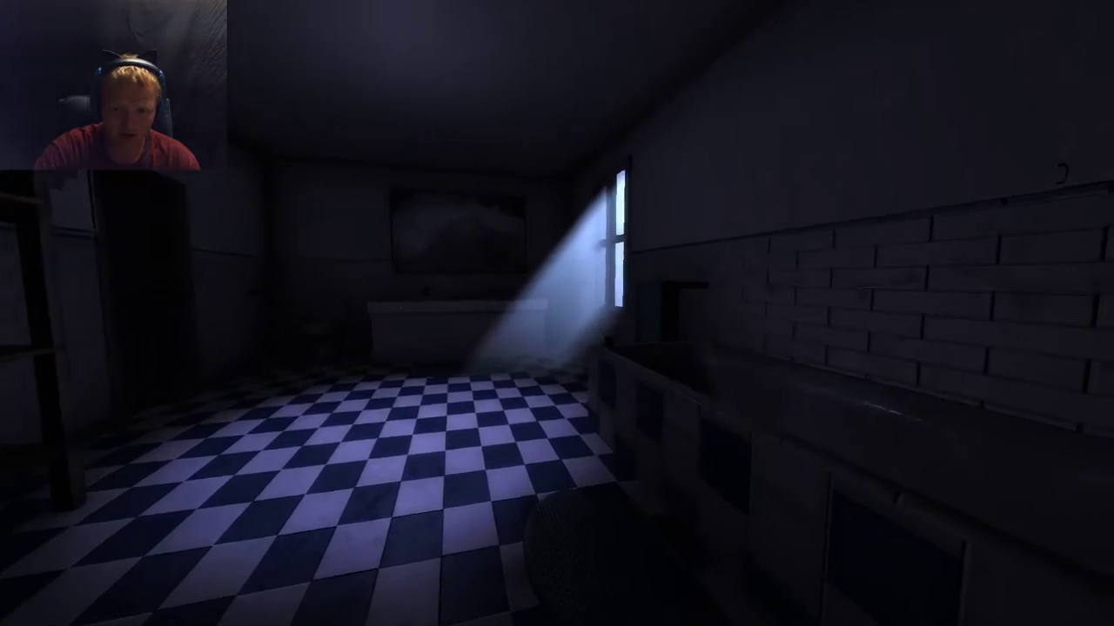
{"action": "key", "text": "w"}
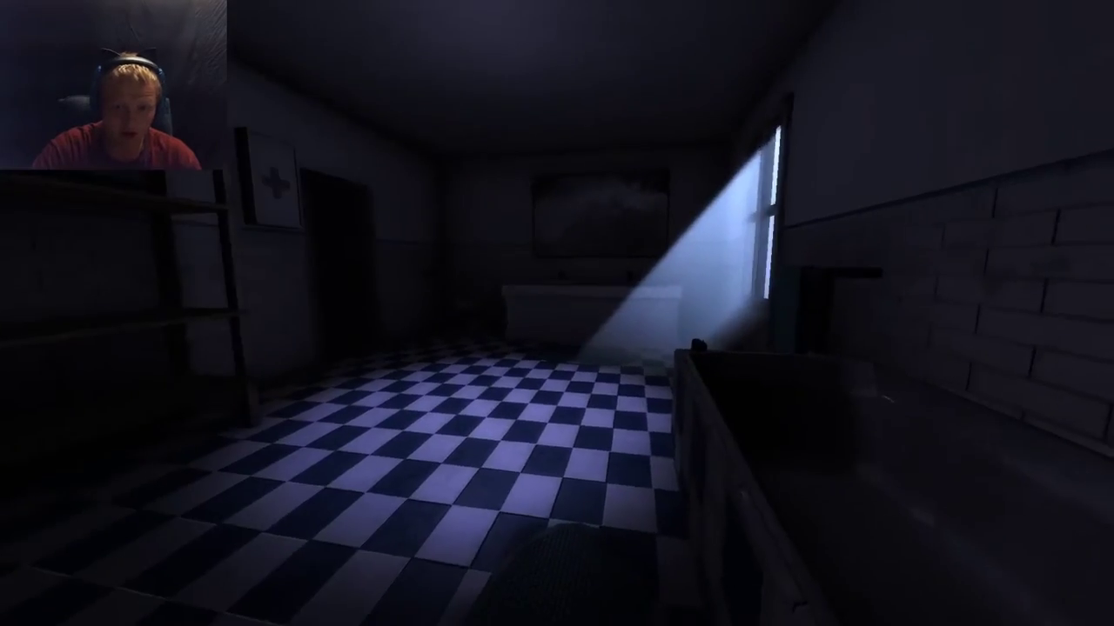
{"action": "key", "text": "w"}
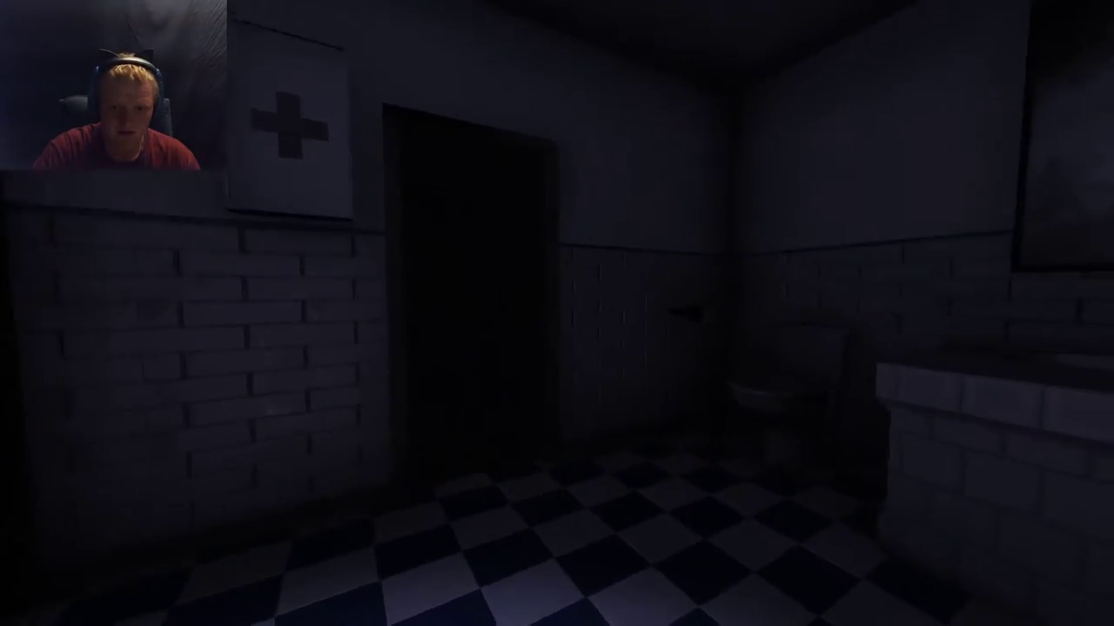
Step: Leave the tiled bathroom and explore the room with the rocking chair, wardrobe and bench
{"action": "left_click", "coordinate": [401, 270]}
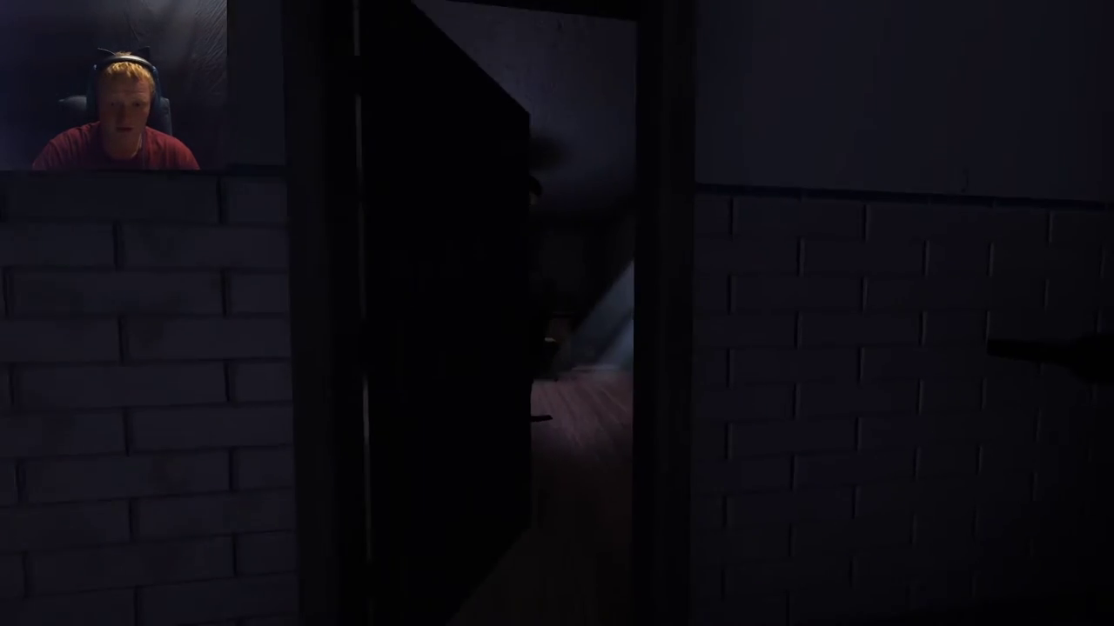
{"action": "key", "text": "w"}
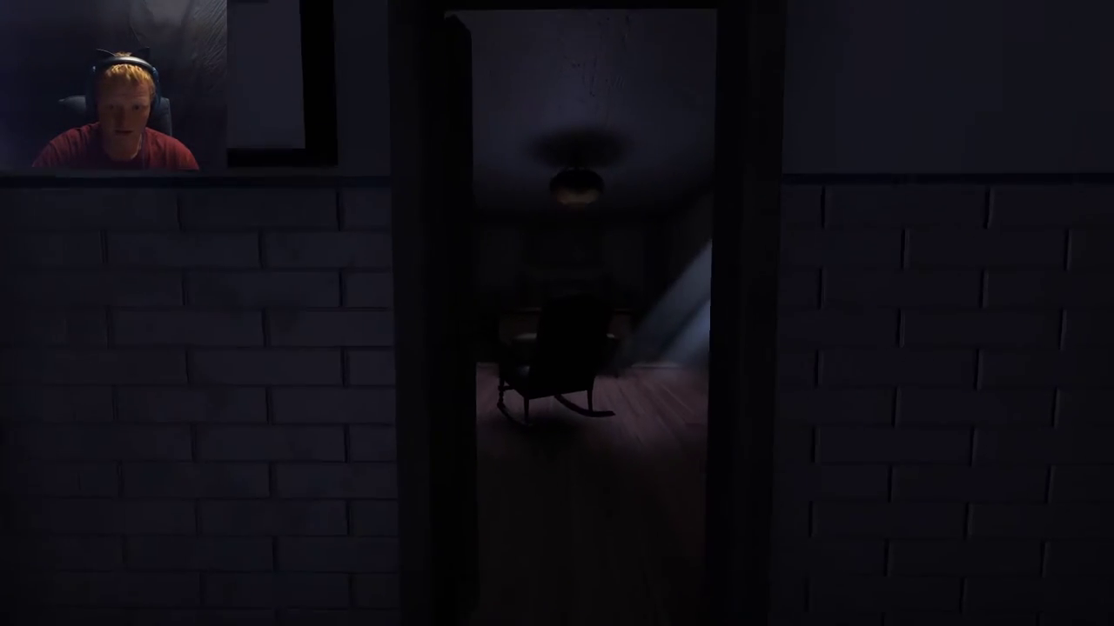
{"action": "key", "text": "w"}
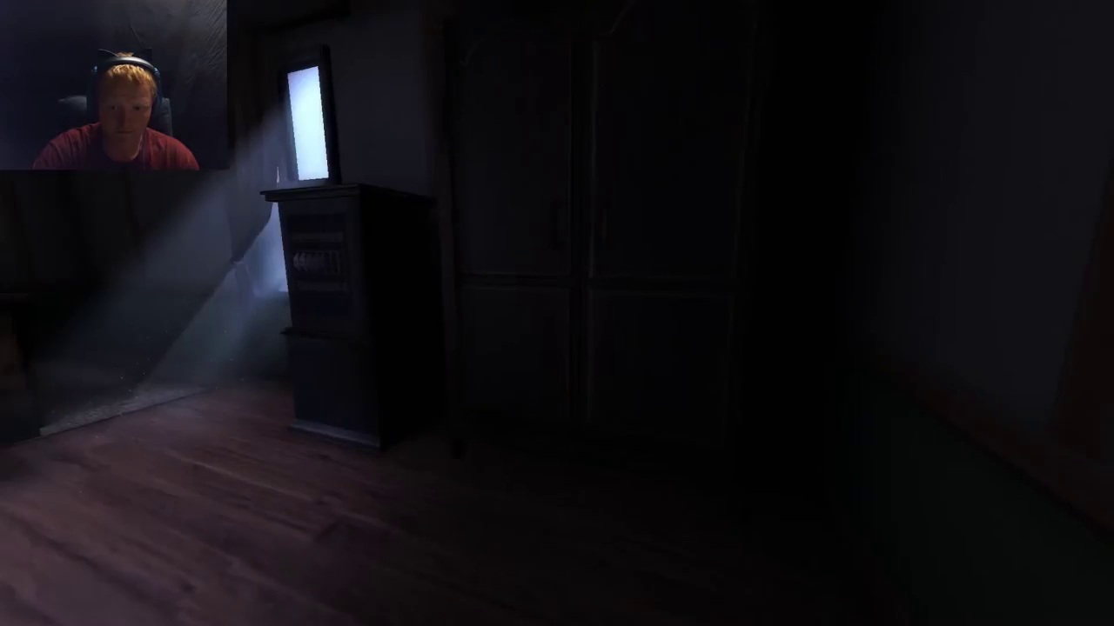
{"action": "key", "text": "w"}
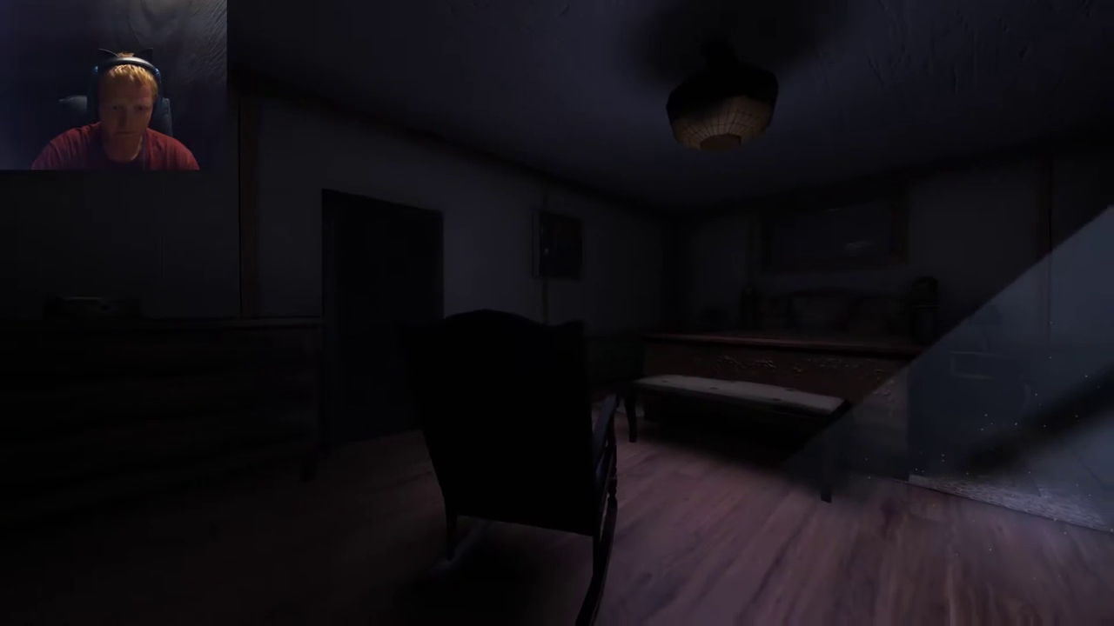
{"action": "key", "text": "w"}
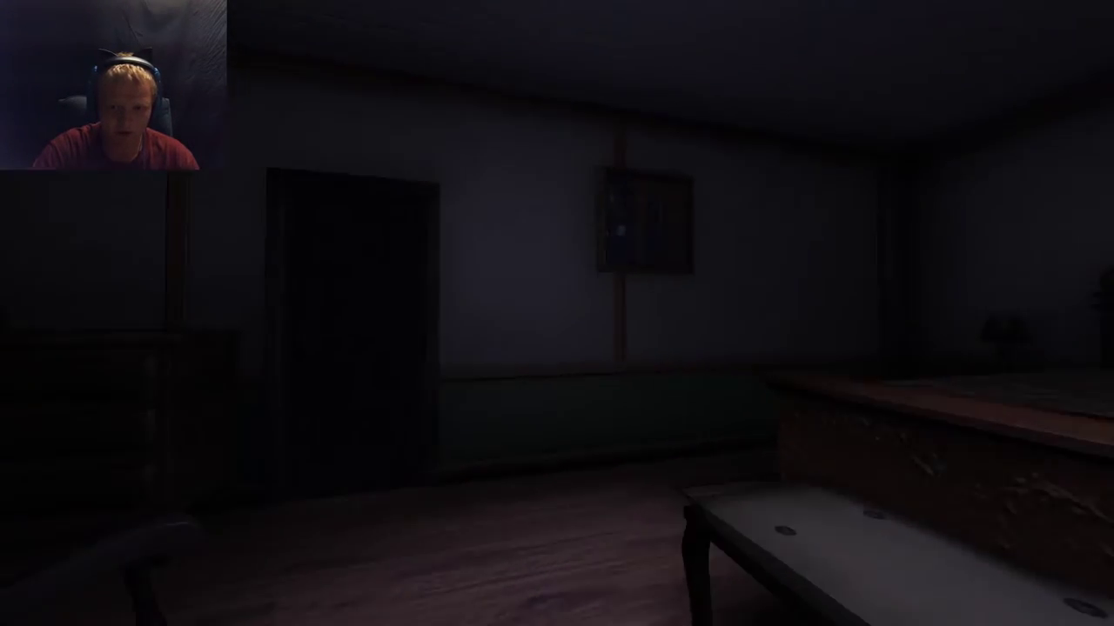
Step: Return past the tiled room and open the door off the wooden-floored room
{"action": "key", "text": "w"}
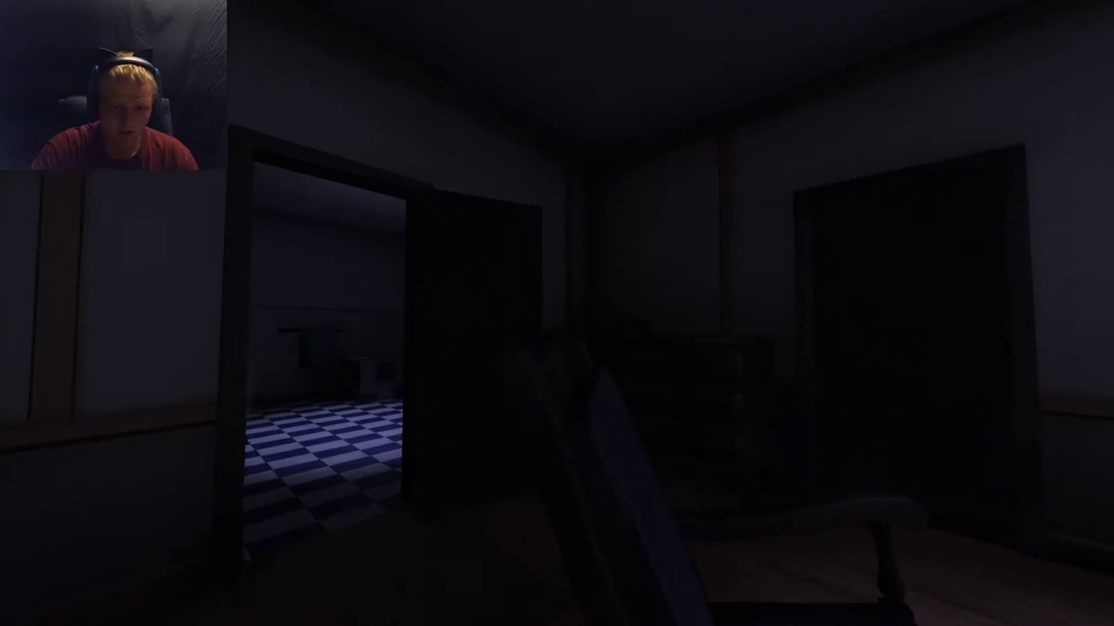
{"action": "key", "text": "w"}
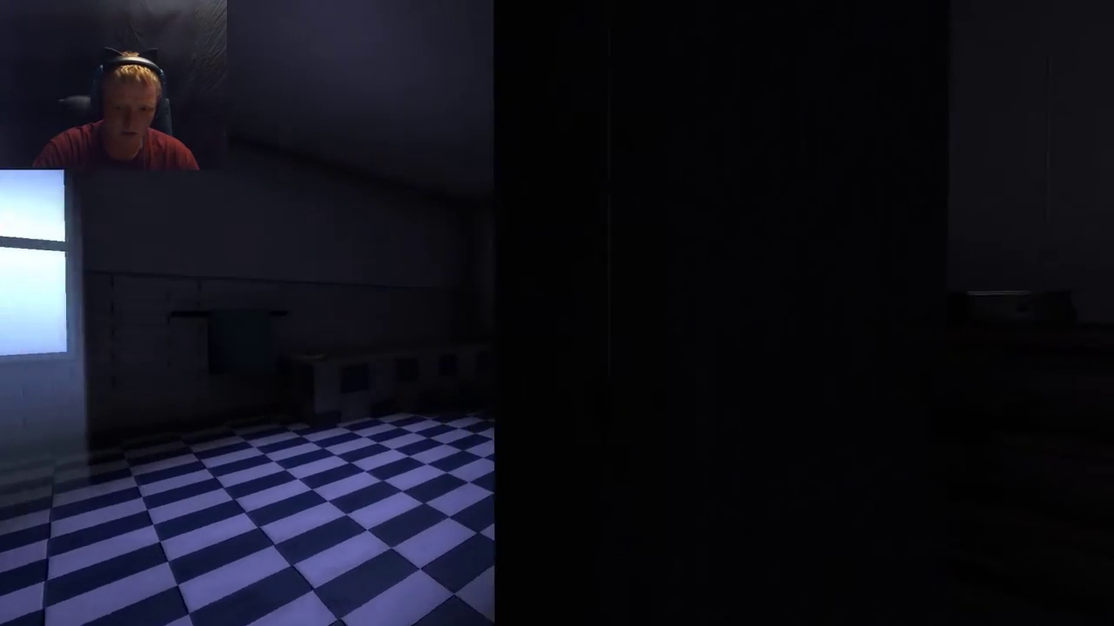
{"action": "key", "text": "w"}
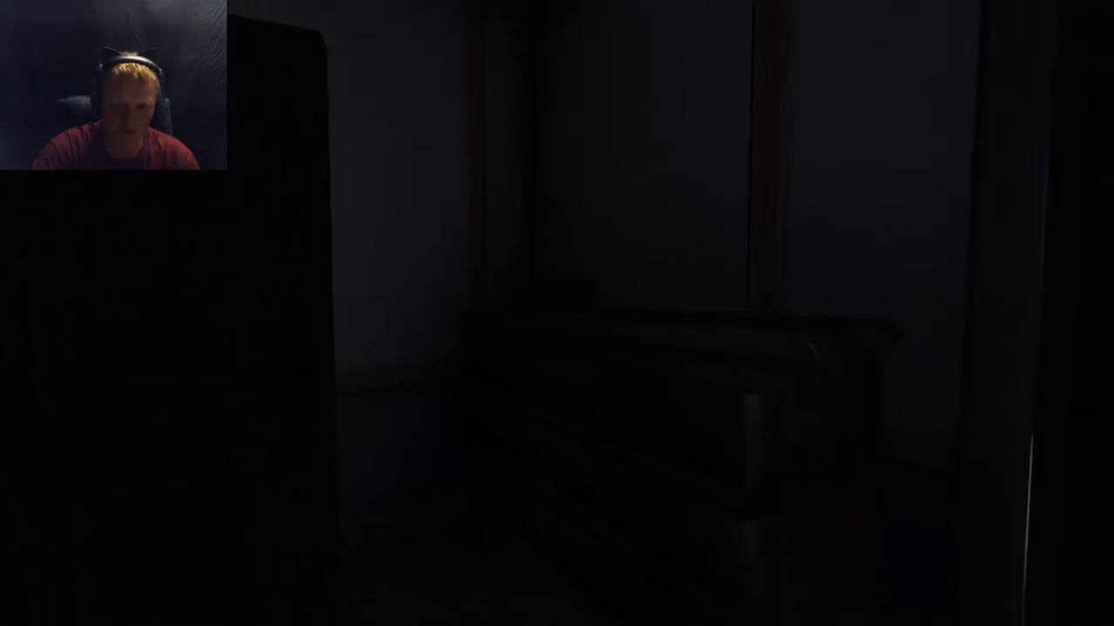
{"action": "key", "text": "w"}
{"action": "left_click", "coordinate": [557, 313]}
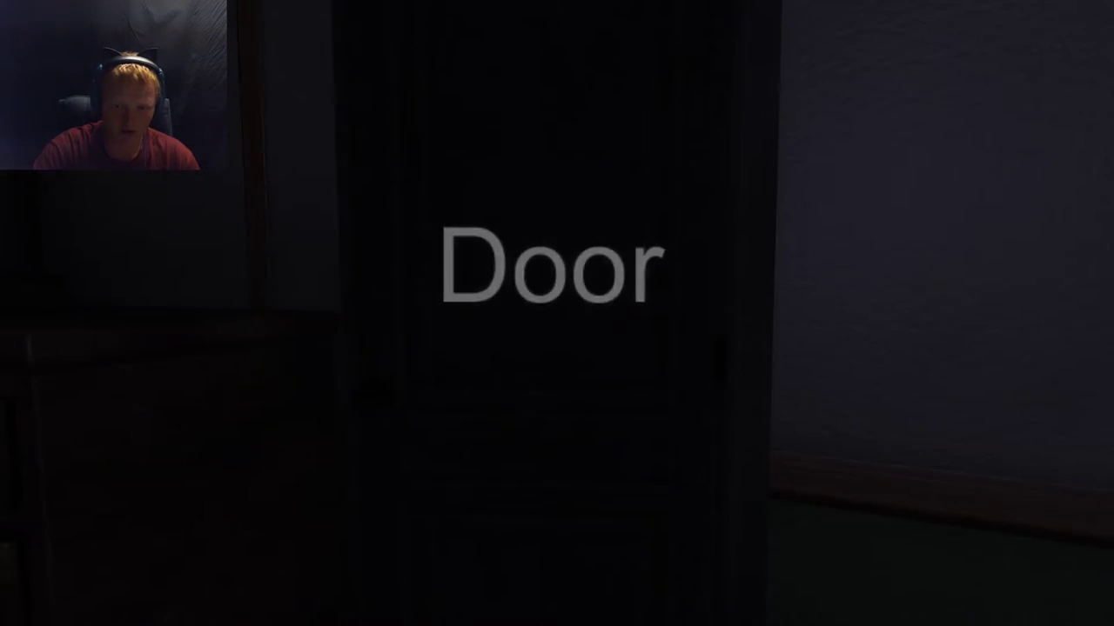
{"action": "left_click", "coordinate": [557, 313]}
Step: Follow the railed hallway into the dark wainscoted corridor with balloons on the wall
{"action": "key", "text": "w"}
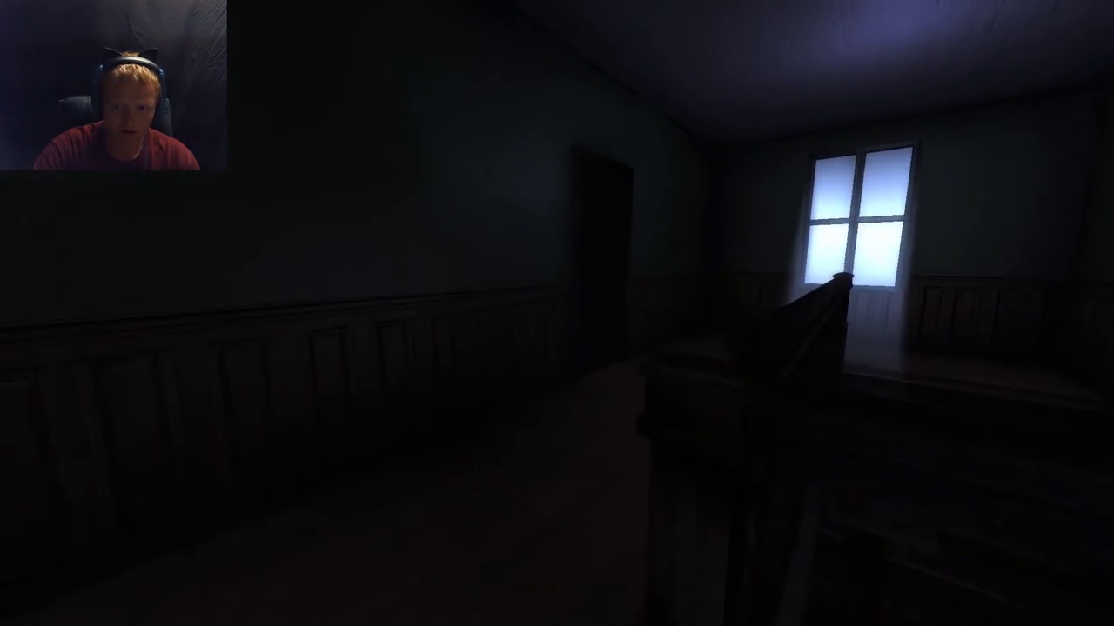
{"action": "key", "text": "w"}
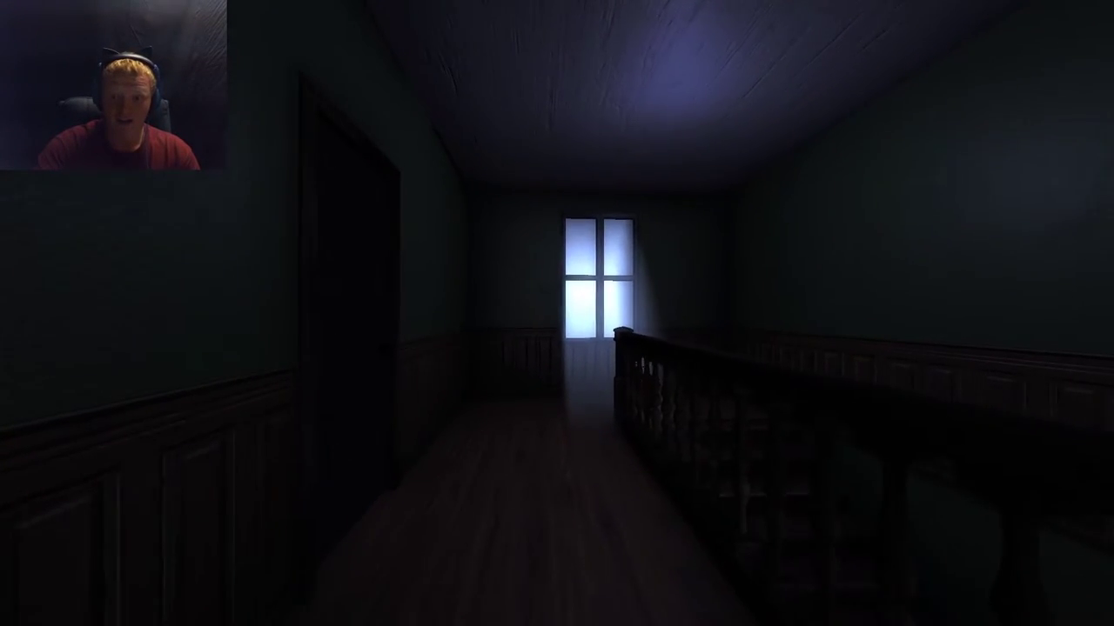
{"action": "key", "text": "w"}
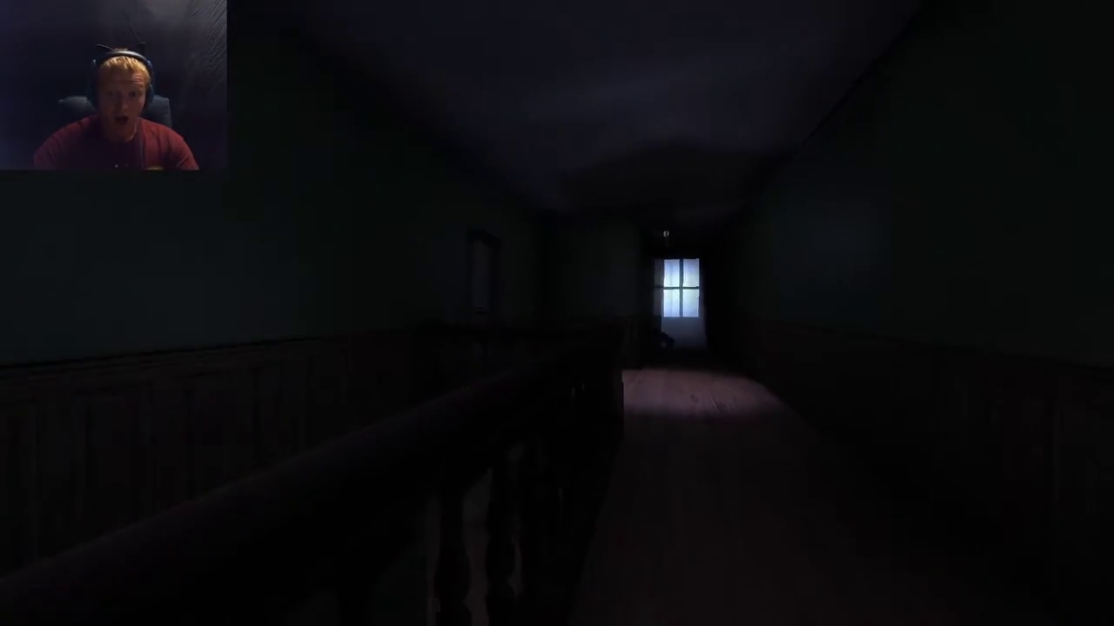
{"action": "key", "text": "w"}
{"action": "key", "text": "w"}
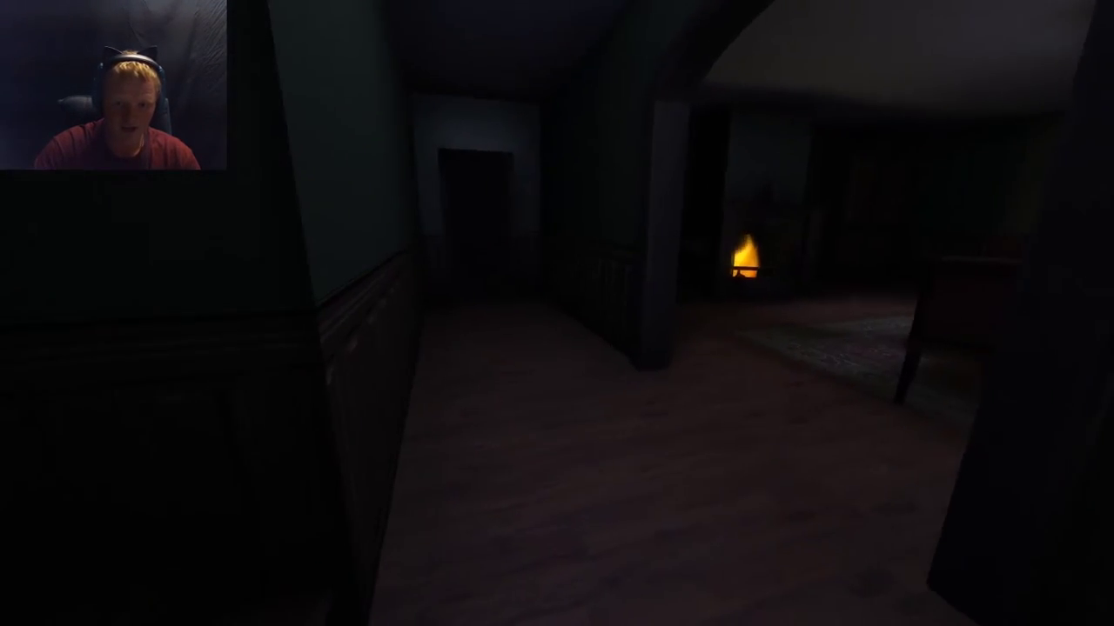
{"action": "key", "text": "w"}
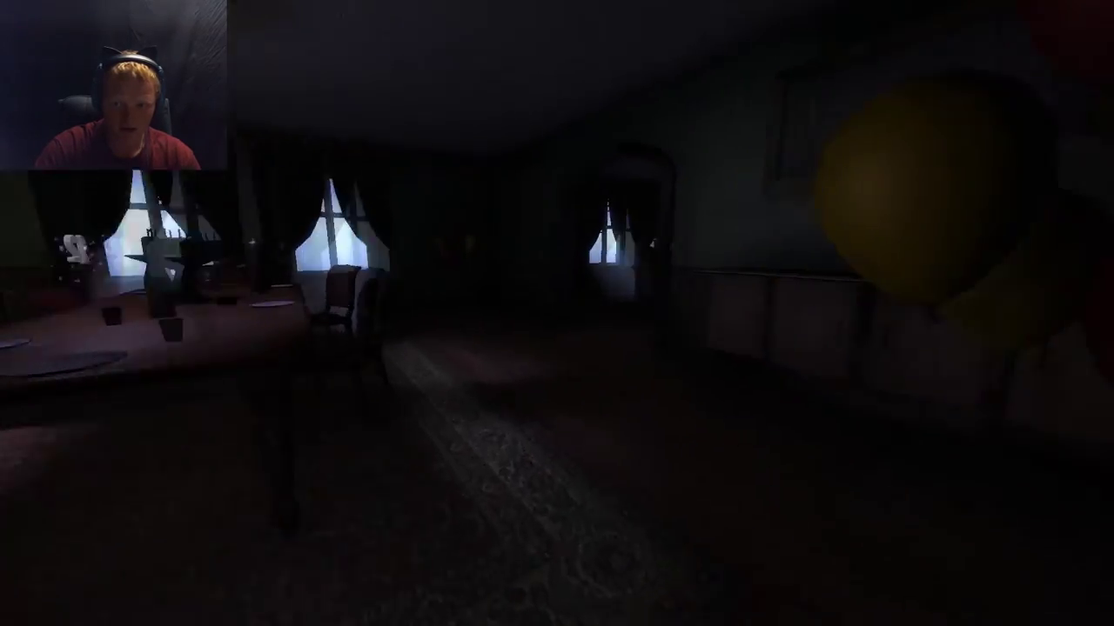
{"action": "key", "text": "w"}
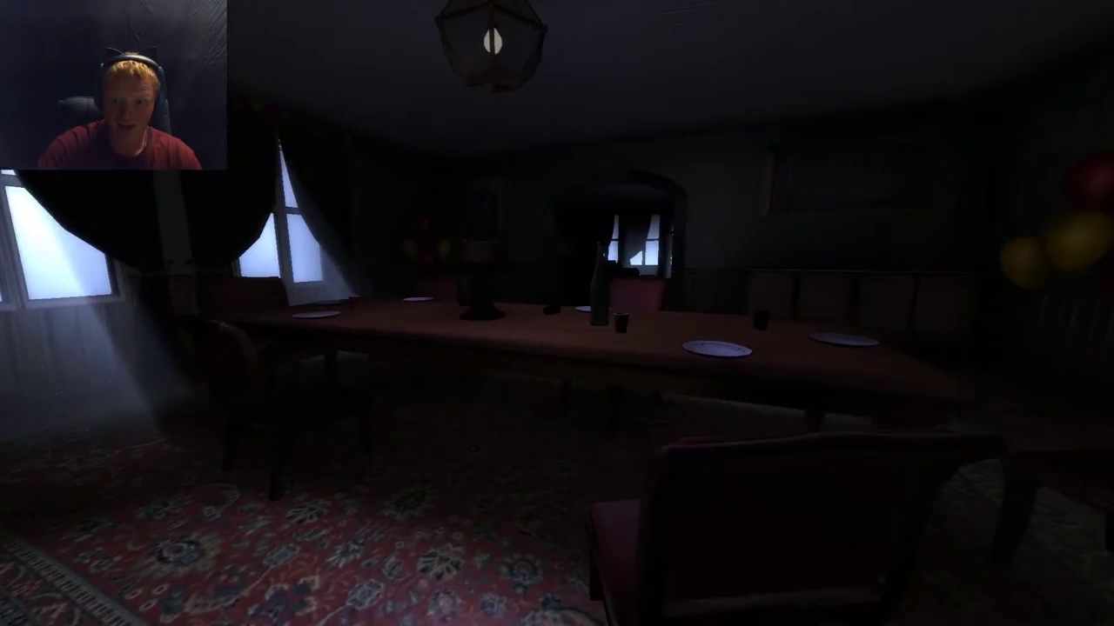
Step: Cross the dining room past the table and look into the living room with the TV
{"action": "key", "text": "w"}
{"action": "key", "text": "w"}
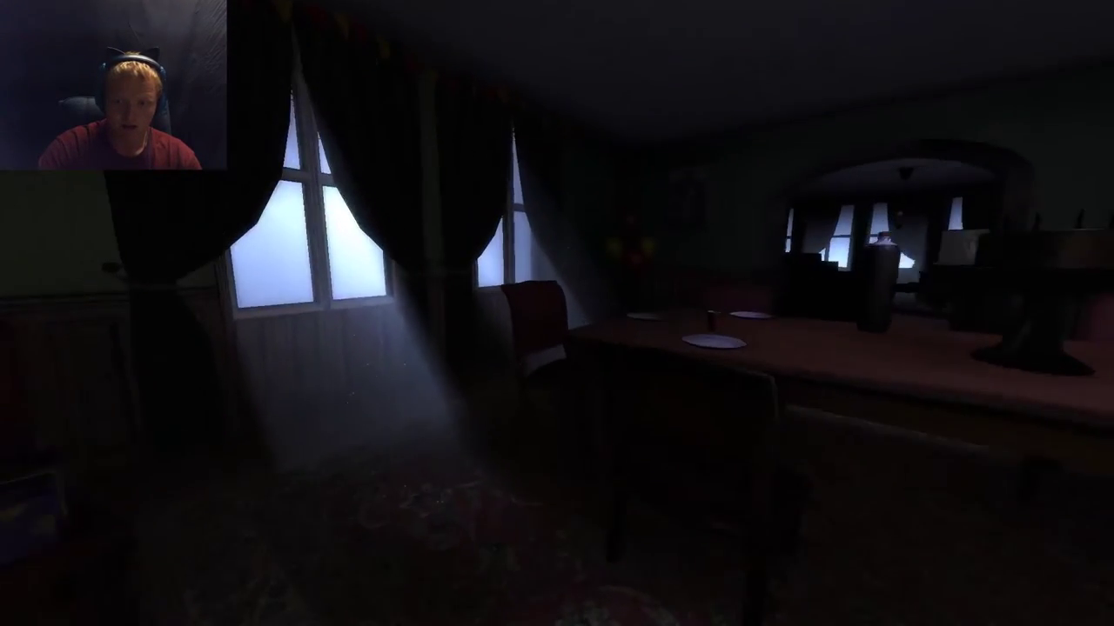
{"action": "key", "text": "w"}
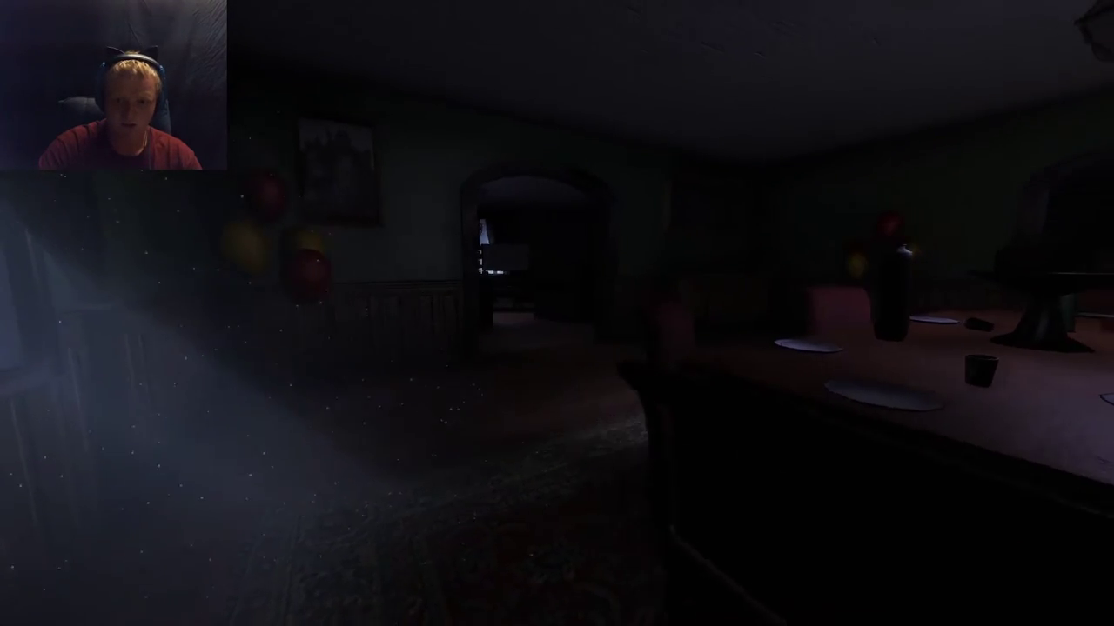
{"action": "key", "text": "w"}
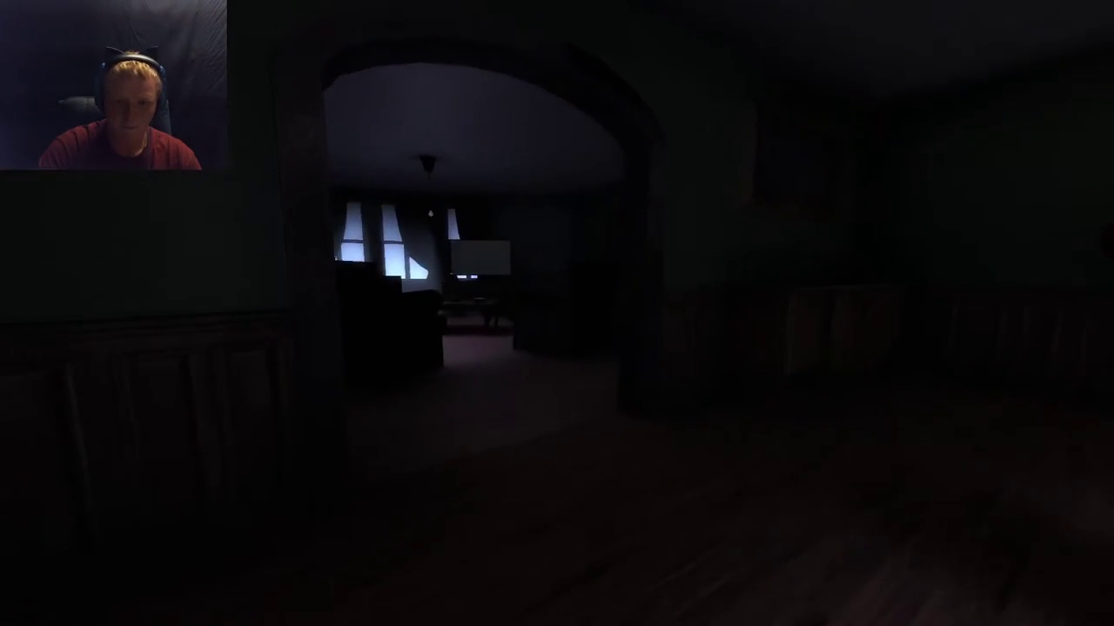
{"action": "key", "text": "w"}
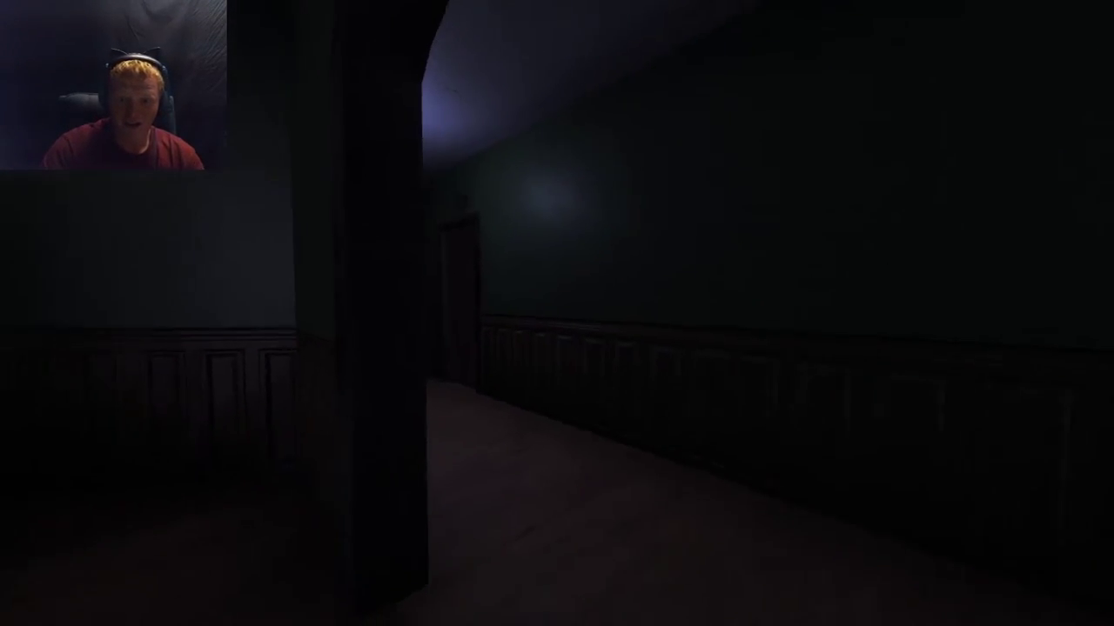
Step: Go through the dark hallway into the garage and pick up the candles
{"action": "key", "text": "w"}
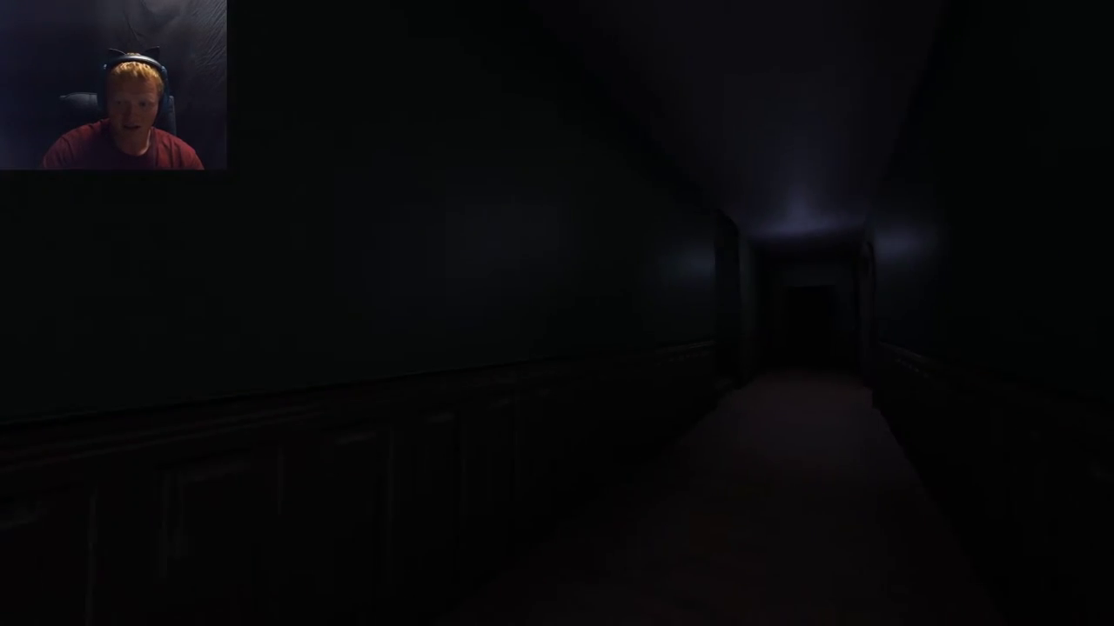
{"action": "key", "text": "w"}
{"action": "key", "text": "w"}
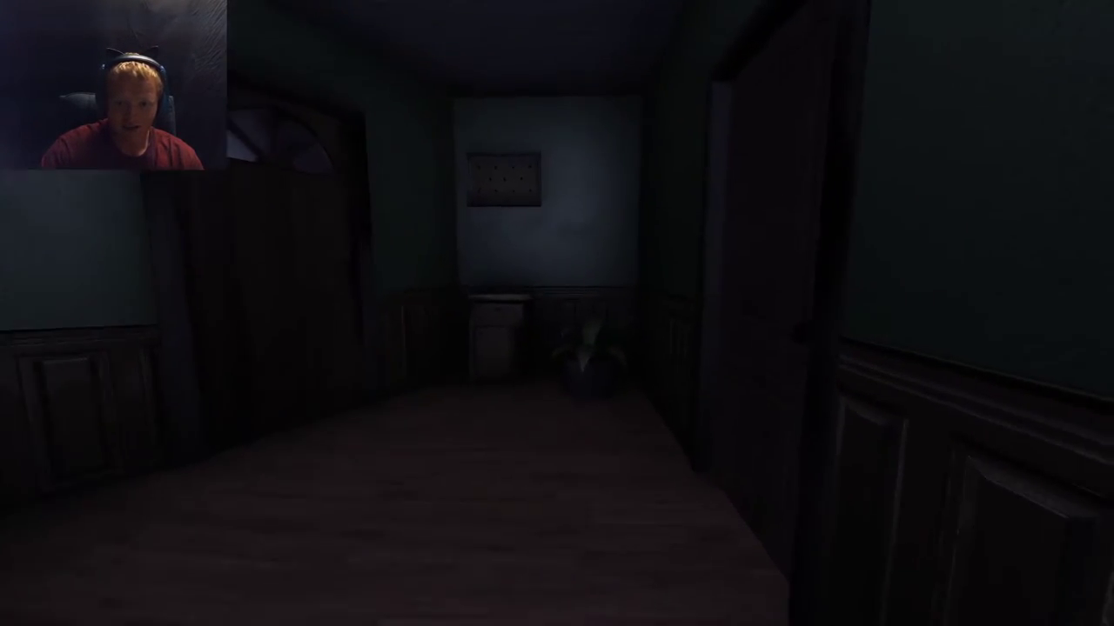
{"action": "key", "text": "s"}
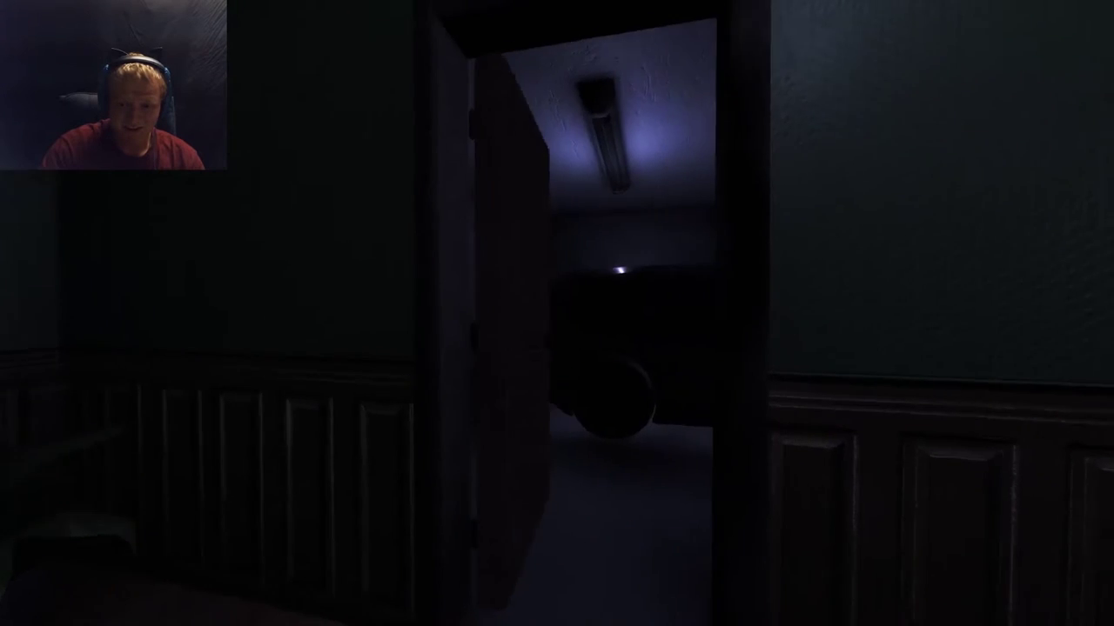
{"action": "key", "text": "w"}
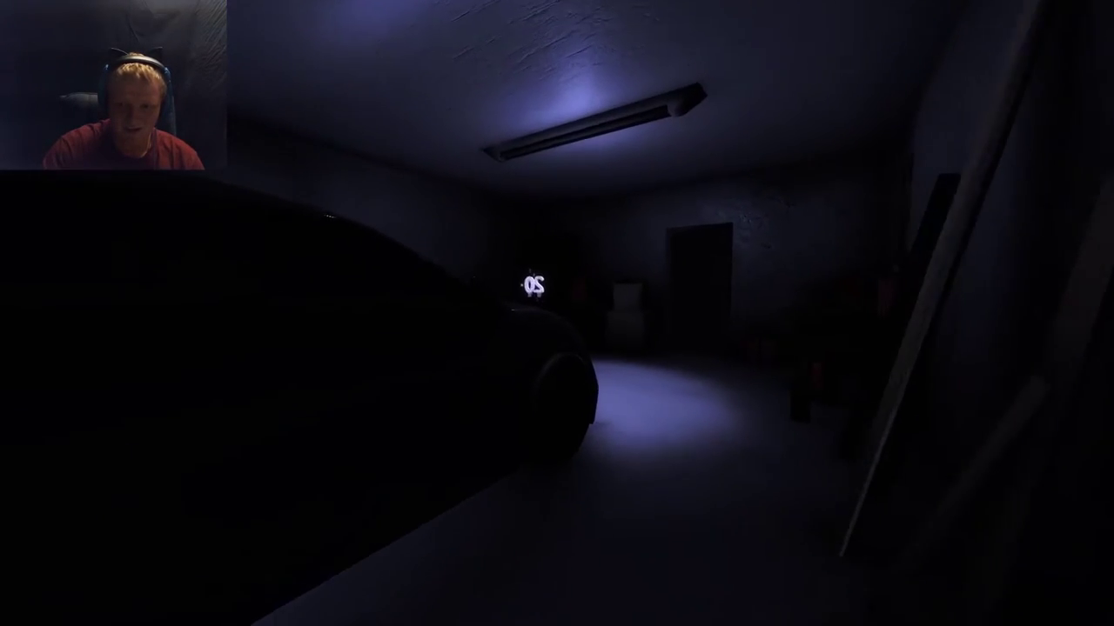
{"action": "key", "text": "w"}
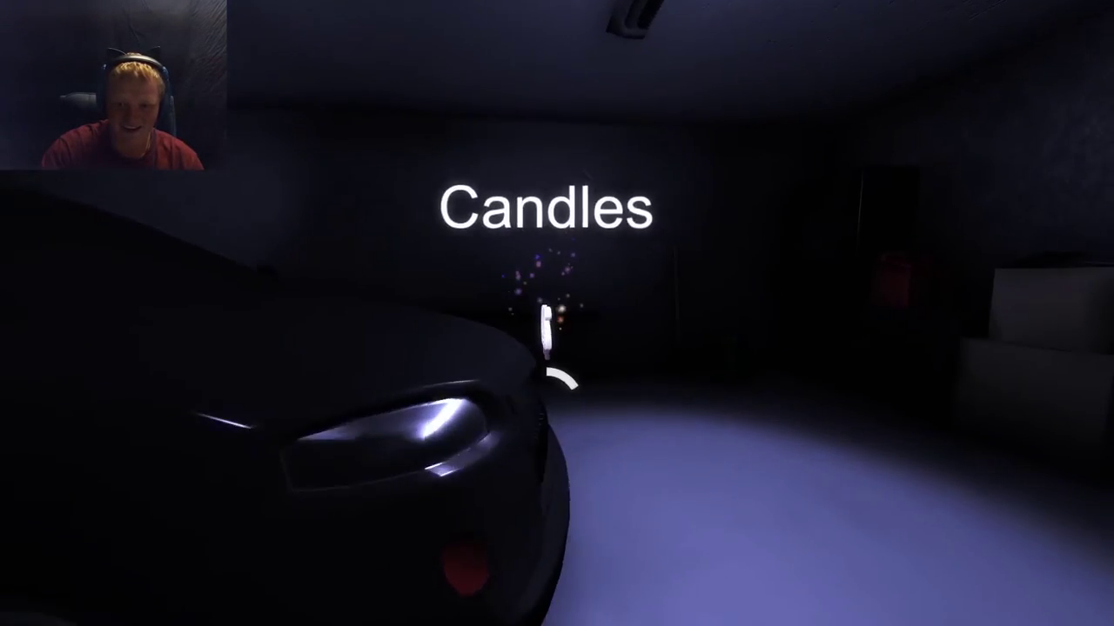
{"action": "left_click", "coordinate": [557, 383]}
{"action": "key", "text": "s"}
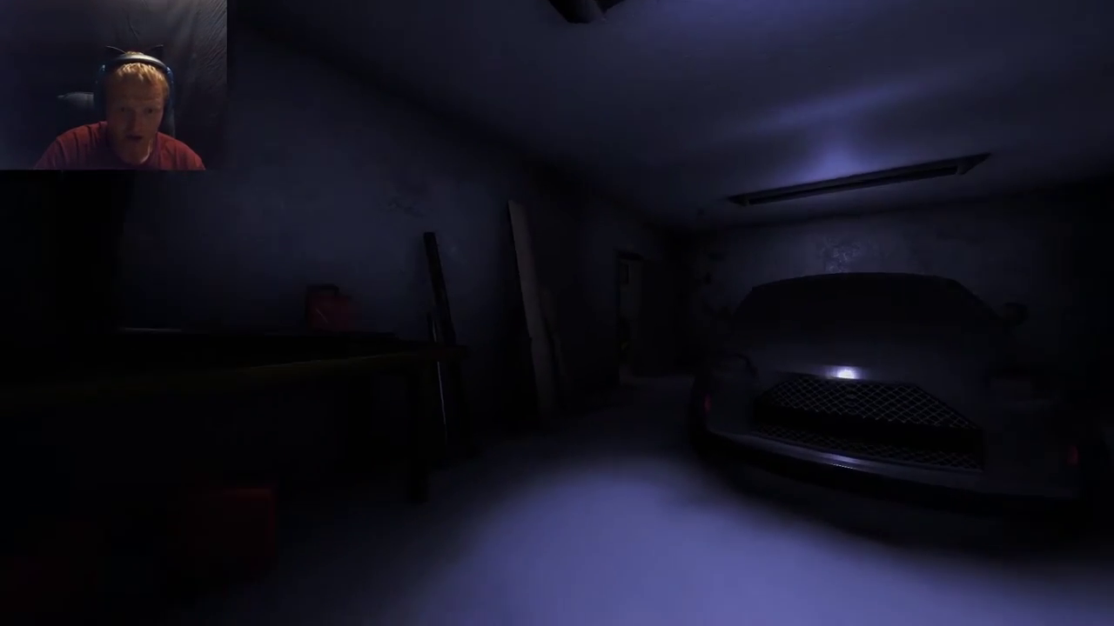
{"action": "key", "text": "w"}
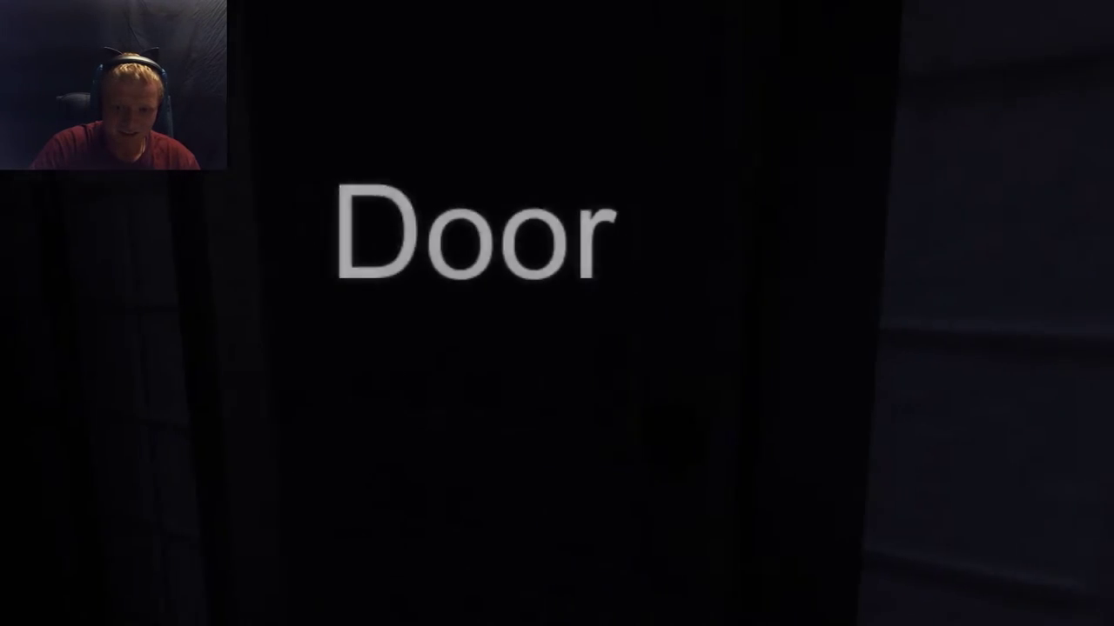
Step: Open the door from the garage into the kitchen and approach the island counter
{"action": "left_click", "coordinate": [557, 314]}
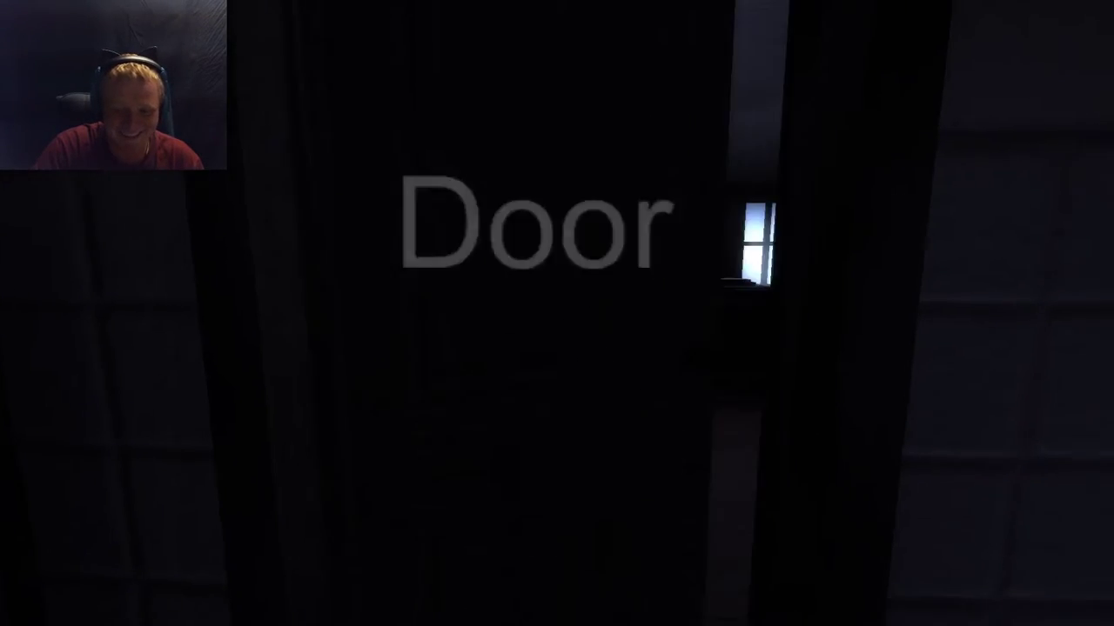
{"action": "left_click", "coordinate": [556, 313]}
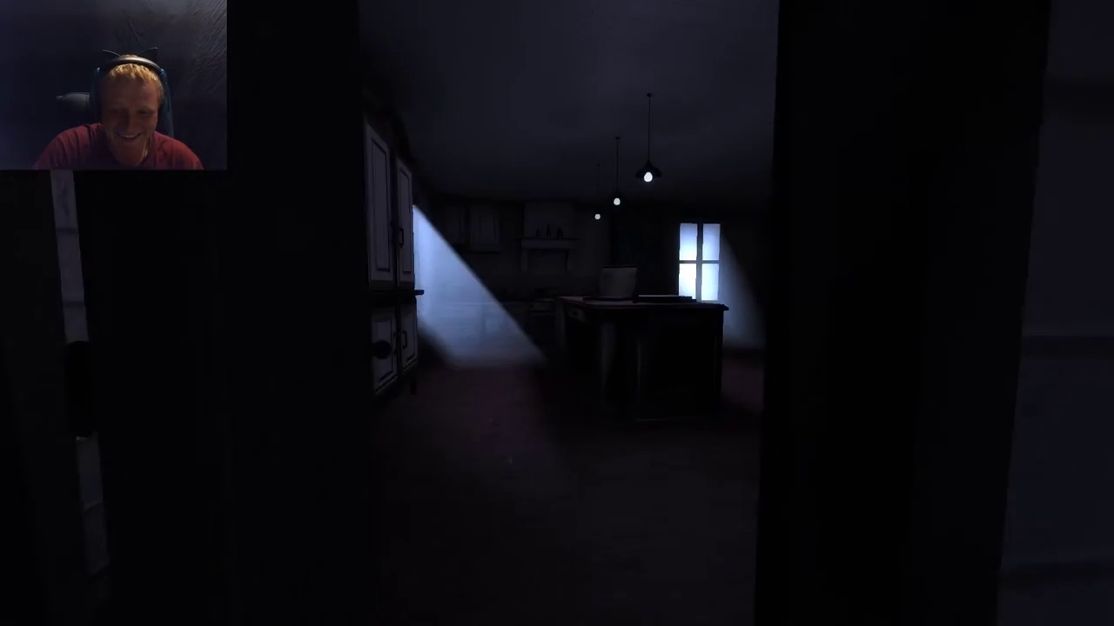
{"action": "key", "text": "w"}
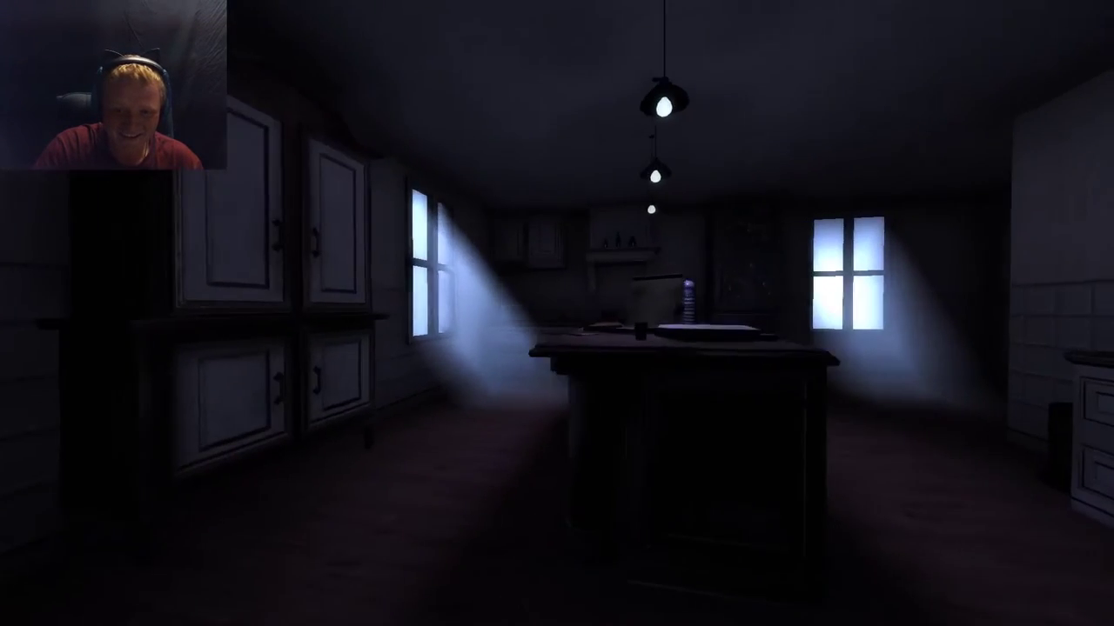
{"action": "key", "text": "w"}
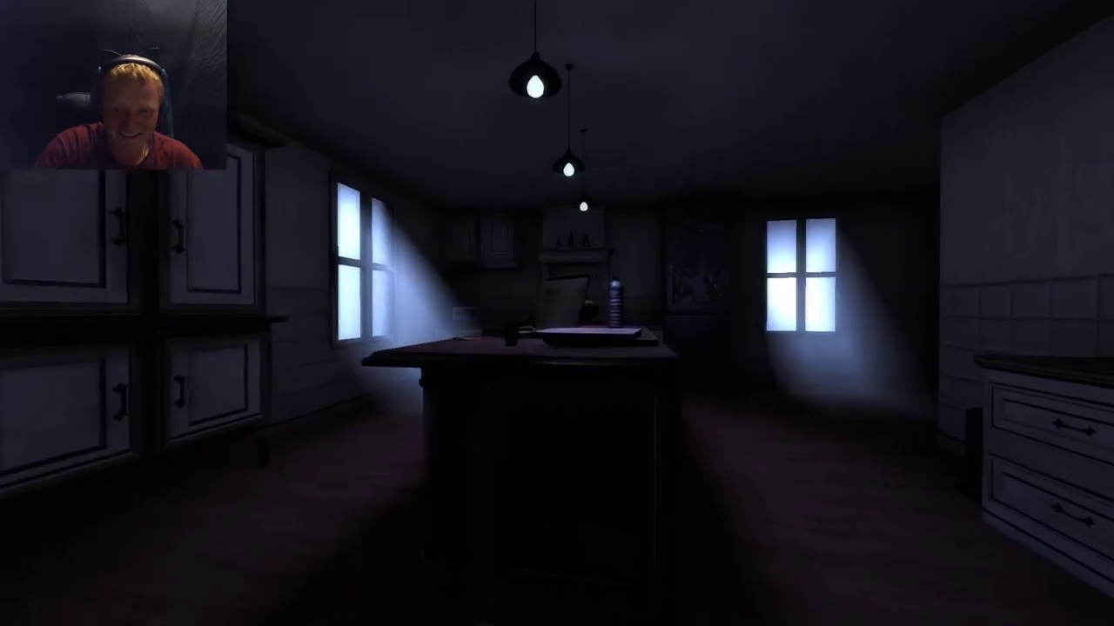
{"action": "key", "text": "w"}
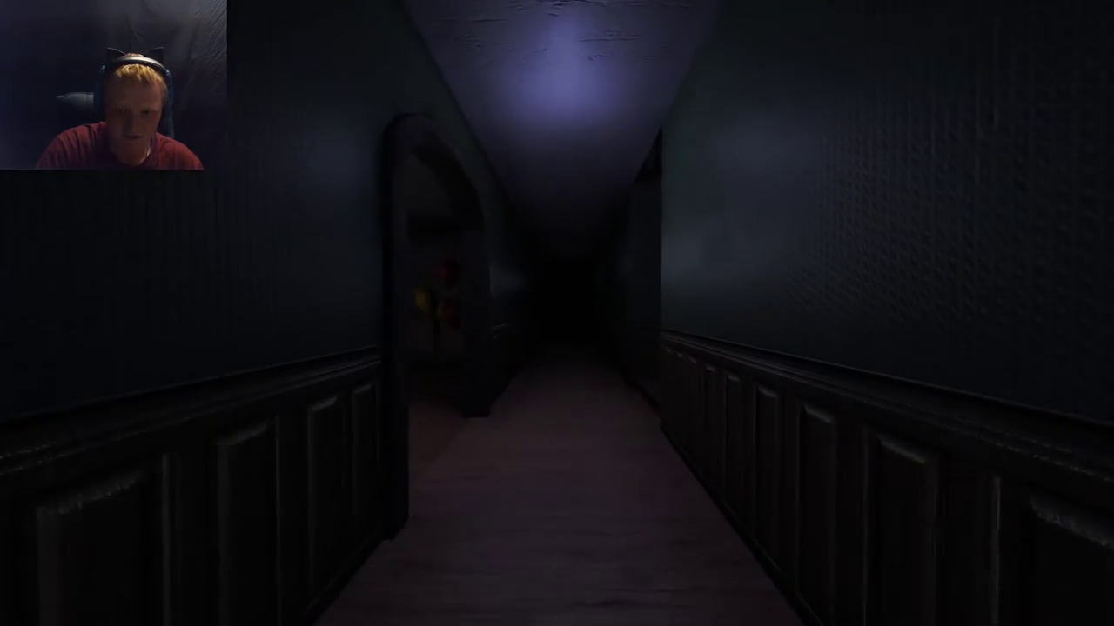
Step: Open the door at the end of the dark hallway and walk back to the dining room
{"action": "key", "text": "w"}
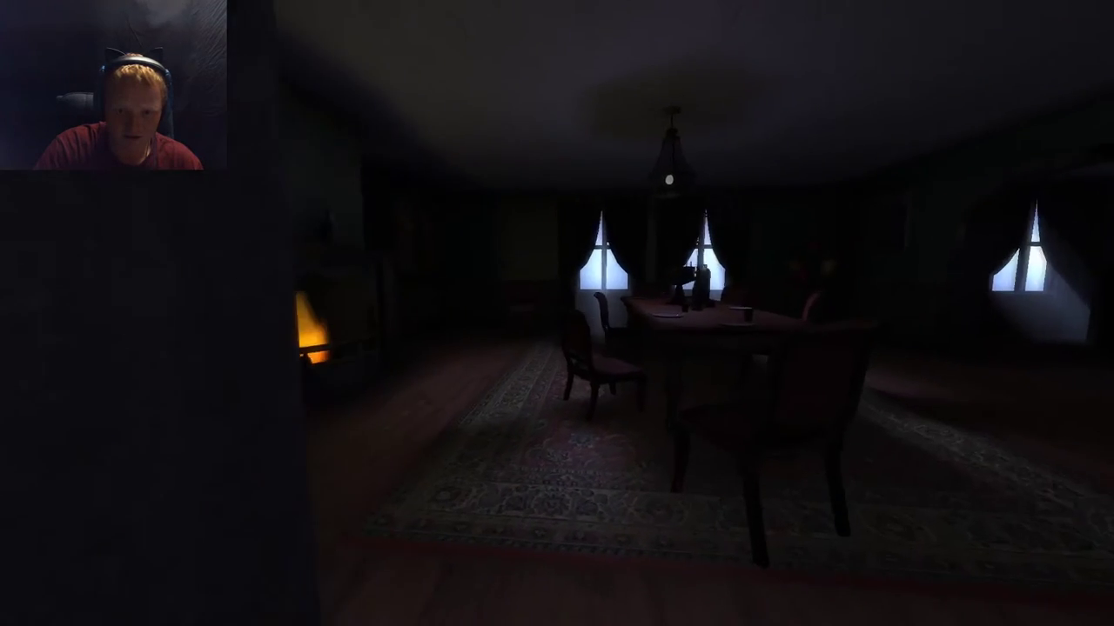
{"action": "key", "text": "w"}
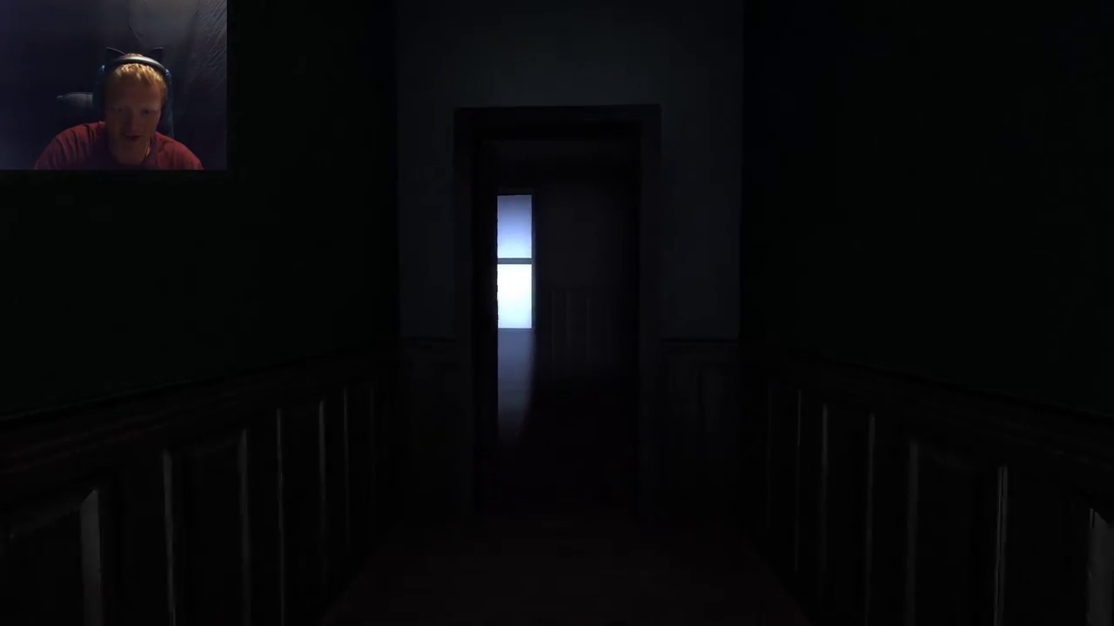
{"action": "key", "text": "w"}
{"action": "left_click", "coordinate": [557, 313]}
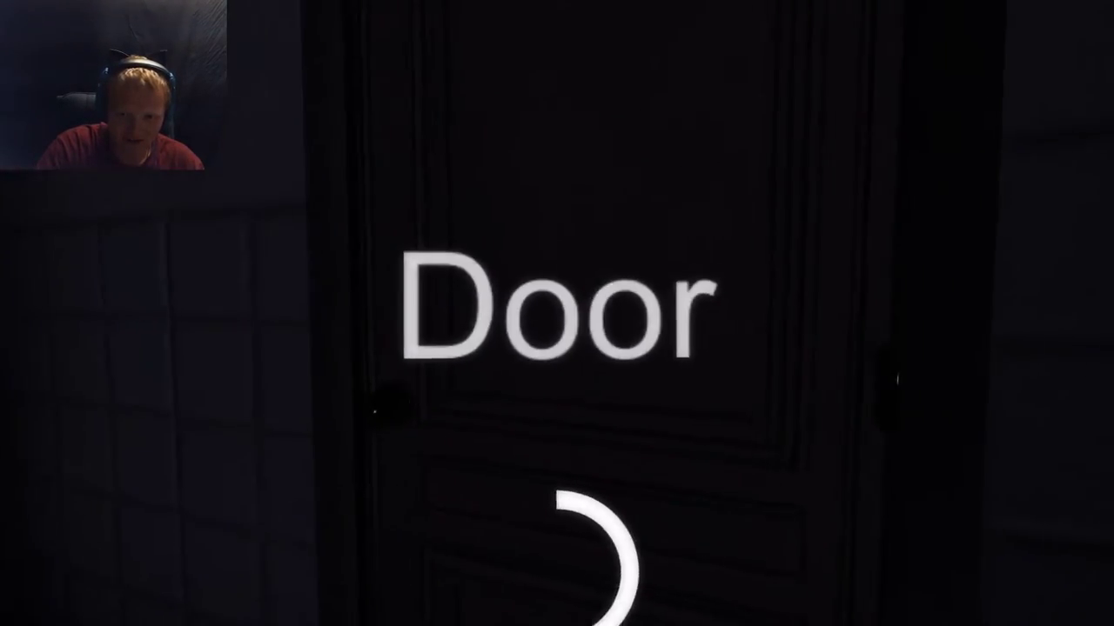
{"action": "key", "text": "w"}
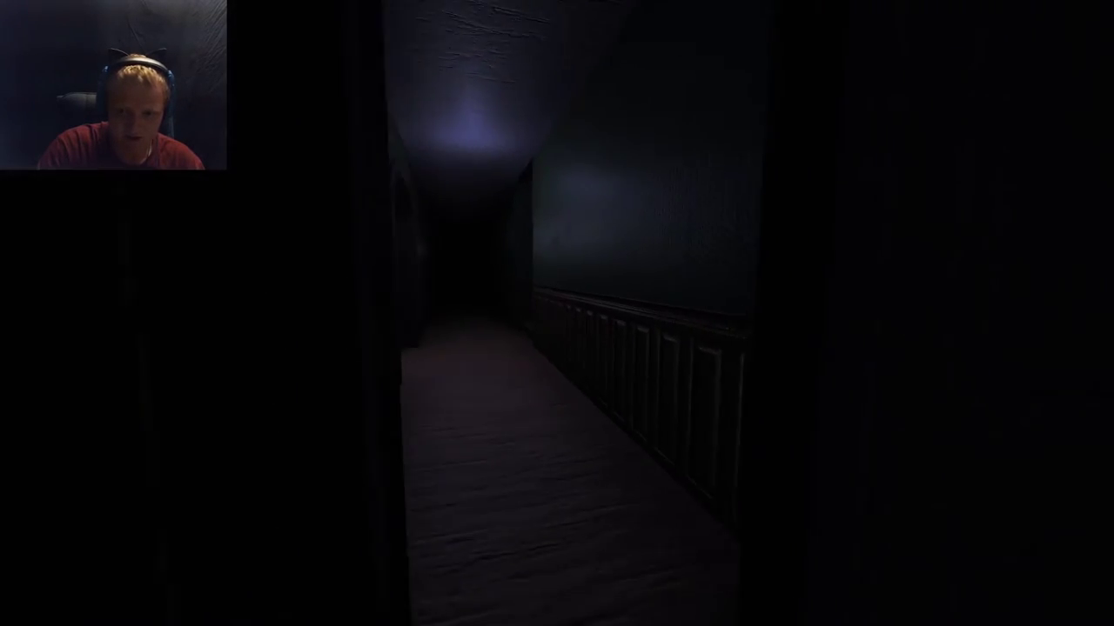
{"action": "key", "text": "w"}
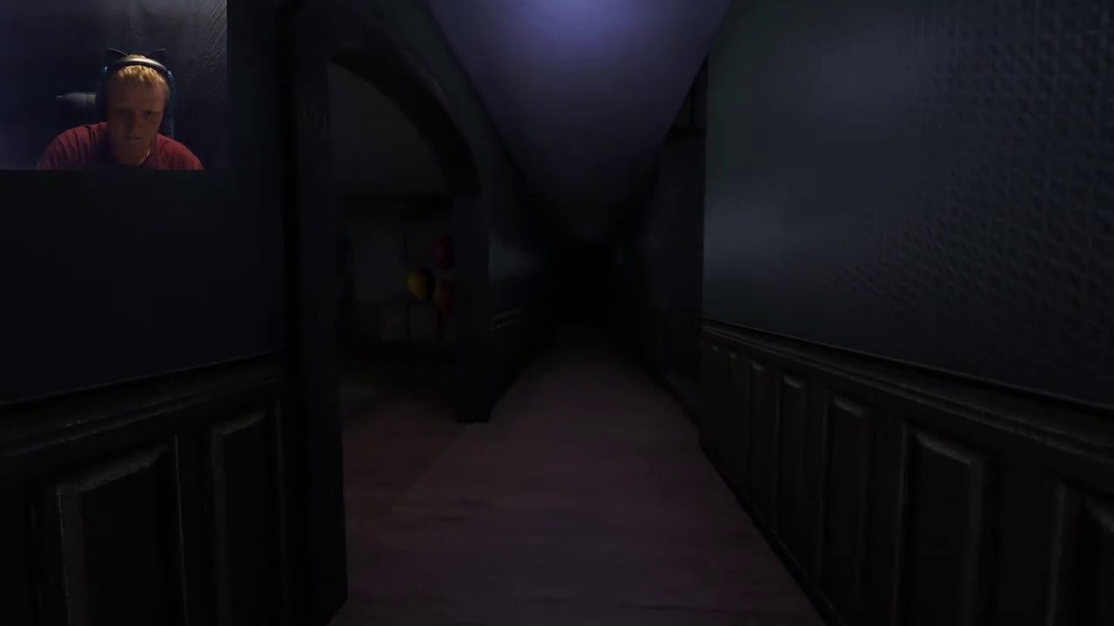
Step: Climb the staircase and walk along the upstairs balustrade to the bedroom door
{"action": "key", "text": "w"}
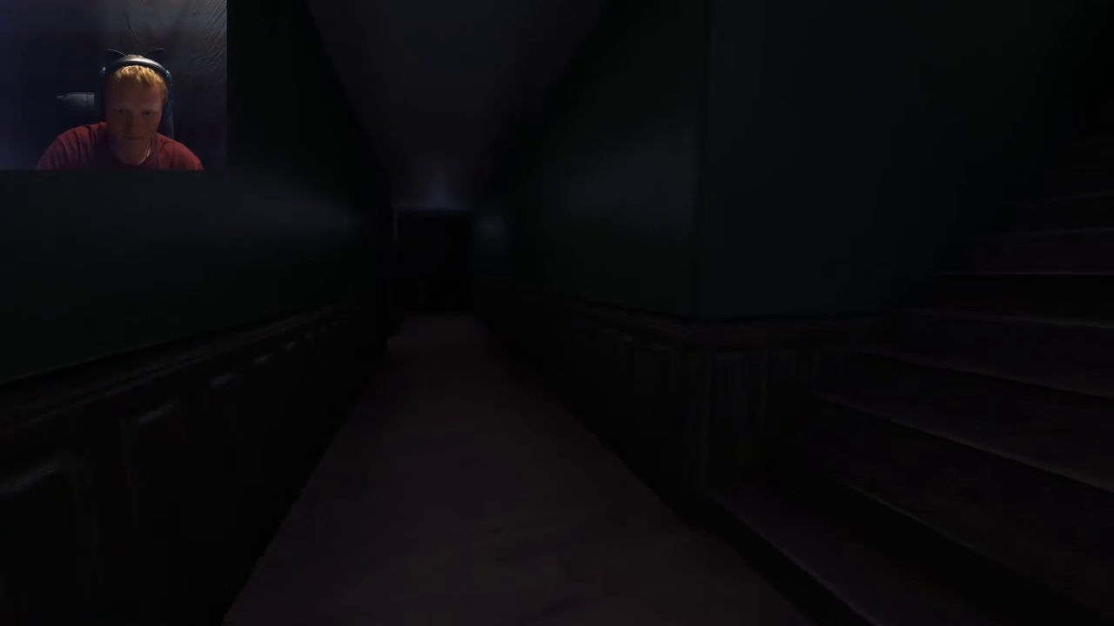
{"action": "key", "text": "w"}
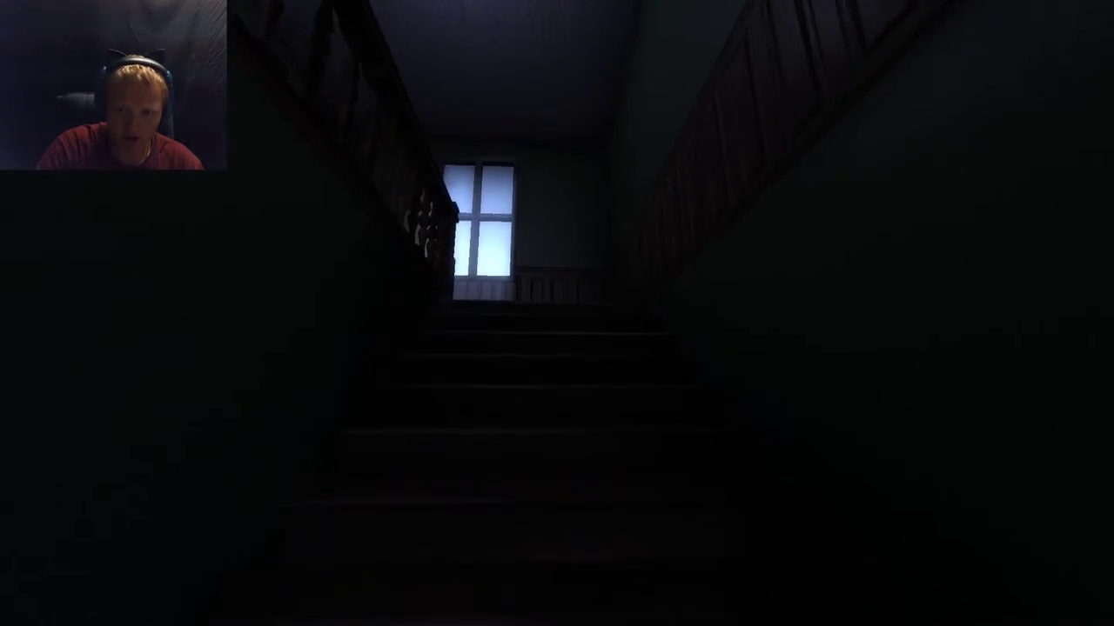
{"action": "key", "text": "w"}
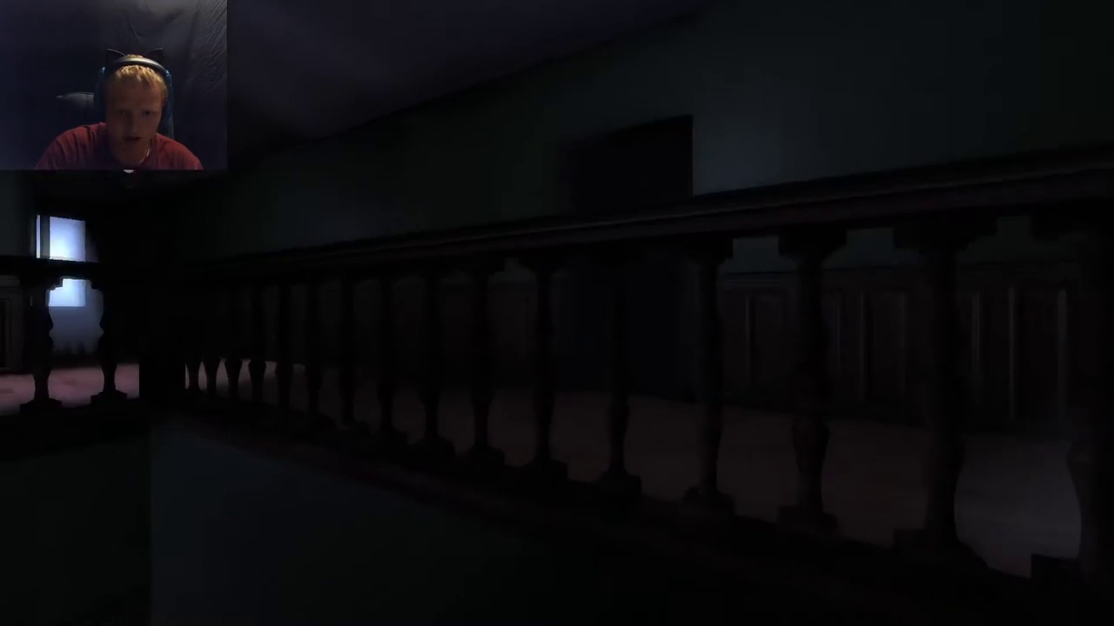
{"action": "key", "text": "w"}
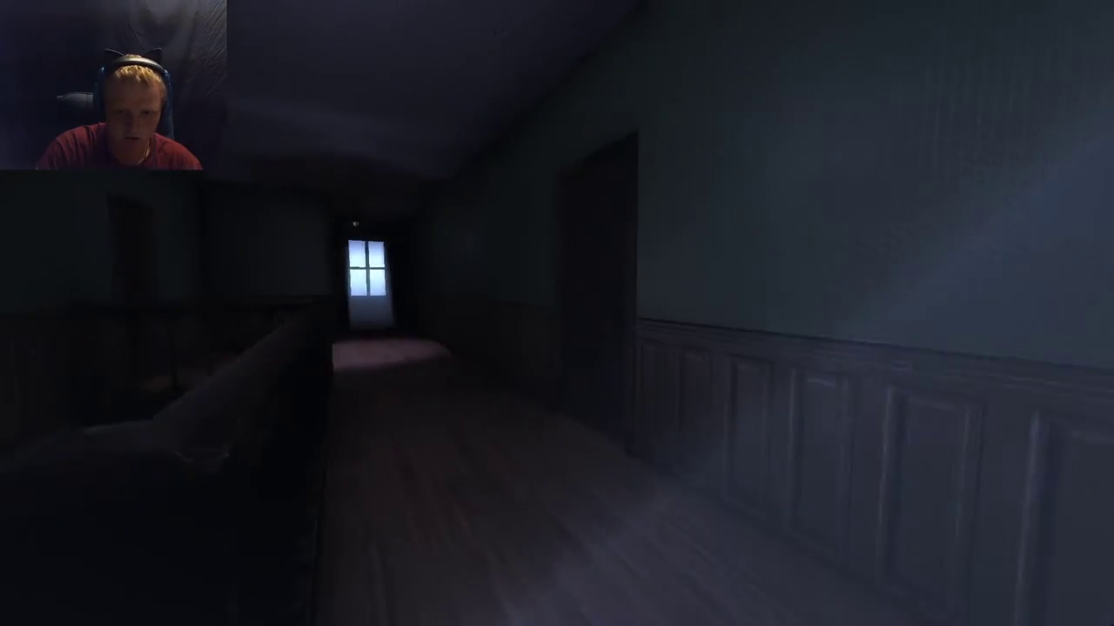
{"action": "key", "text": "w"}
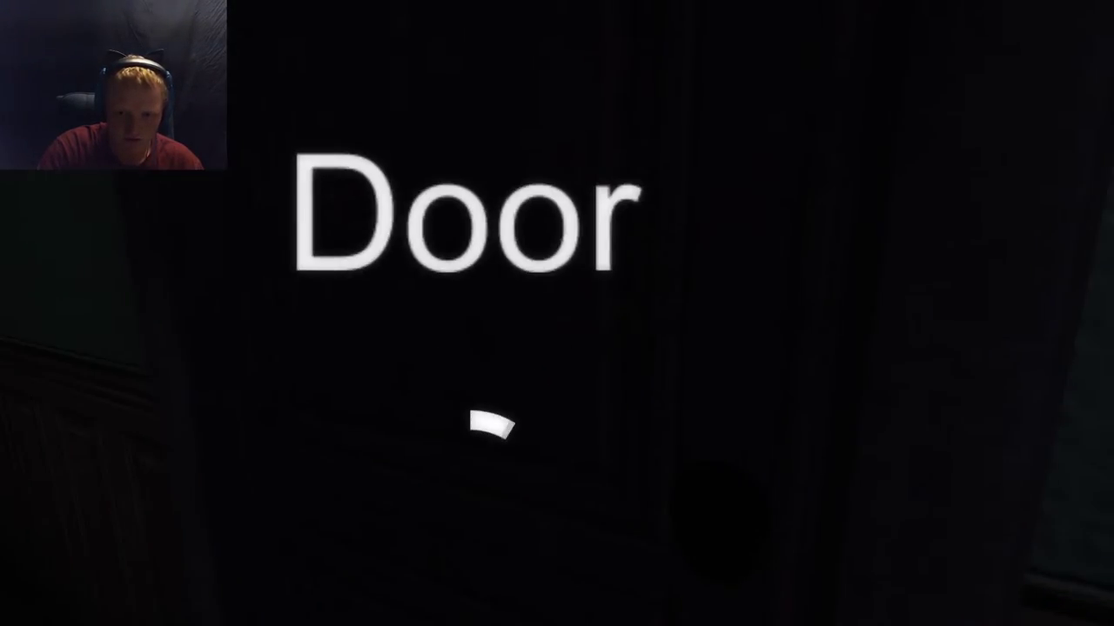
Step: Enter the child's bedroom, then head into the room with the rocking chair
{"action": "left_click", "coordinate": [557, 313]}
{"action": "key", "text": "w"}
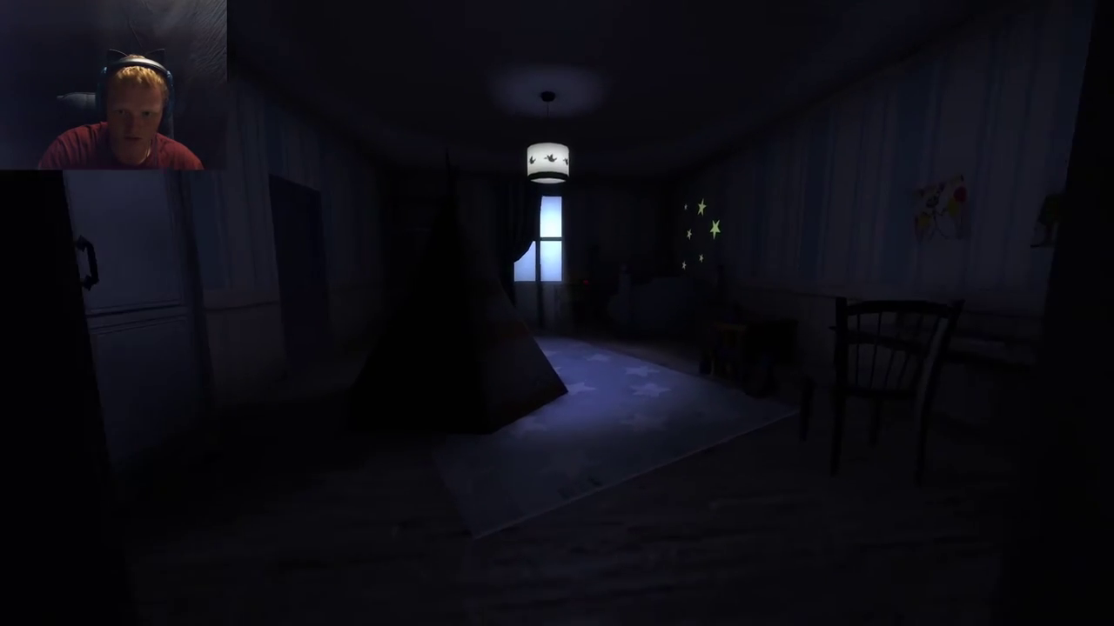
{"action": "key", "text": "w"}
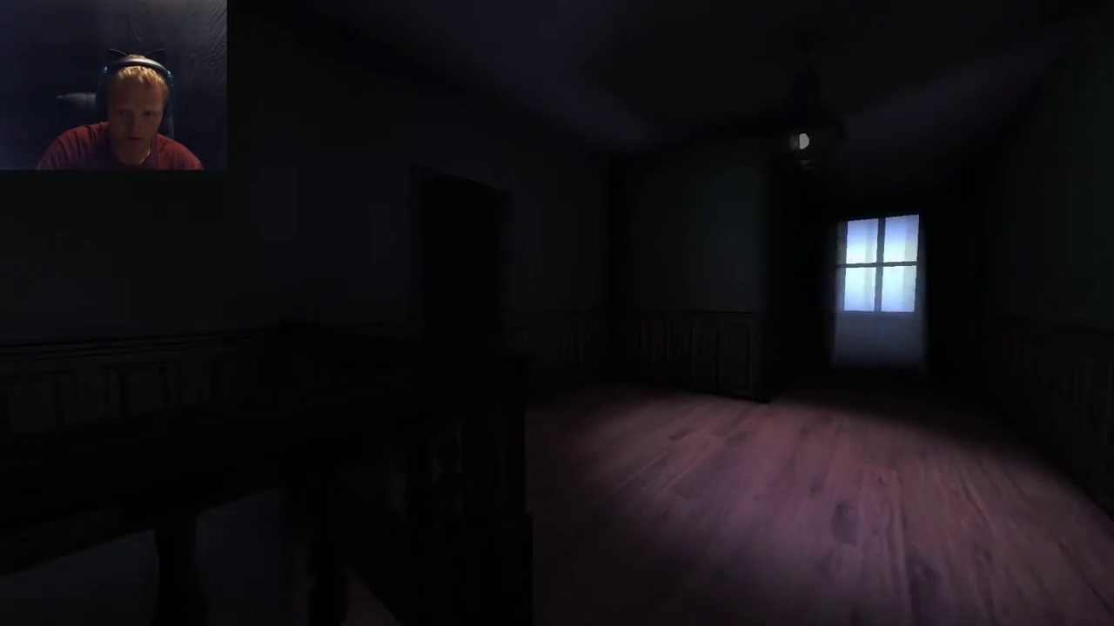
{"action": "key", "text": "w"}
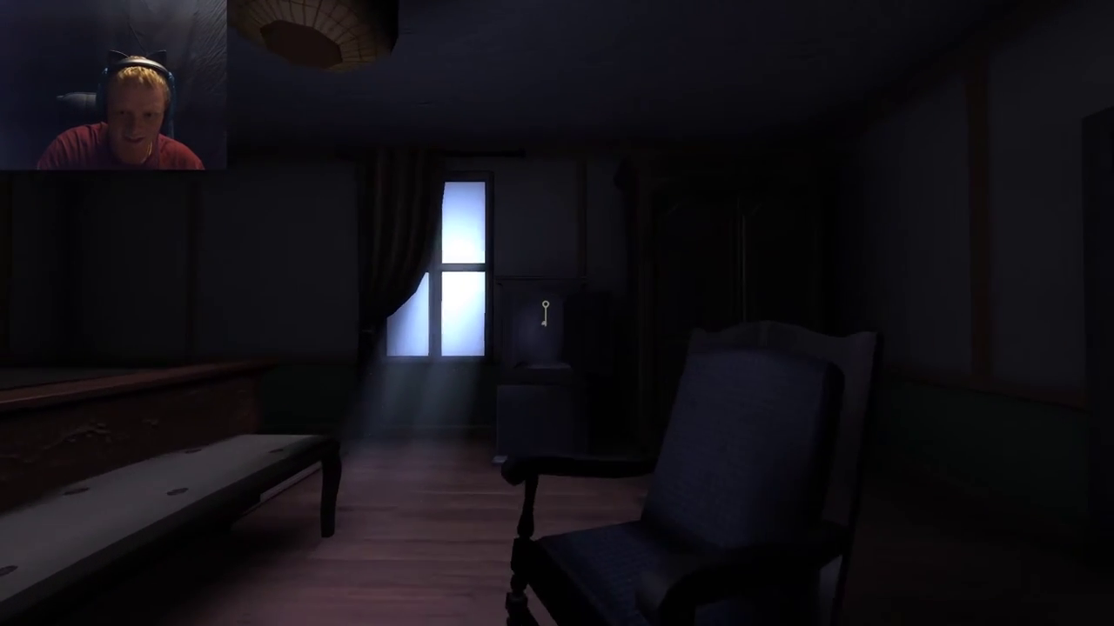
{"action": "key", "text": "w"}
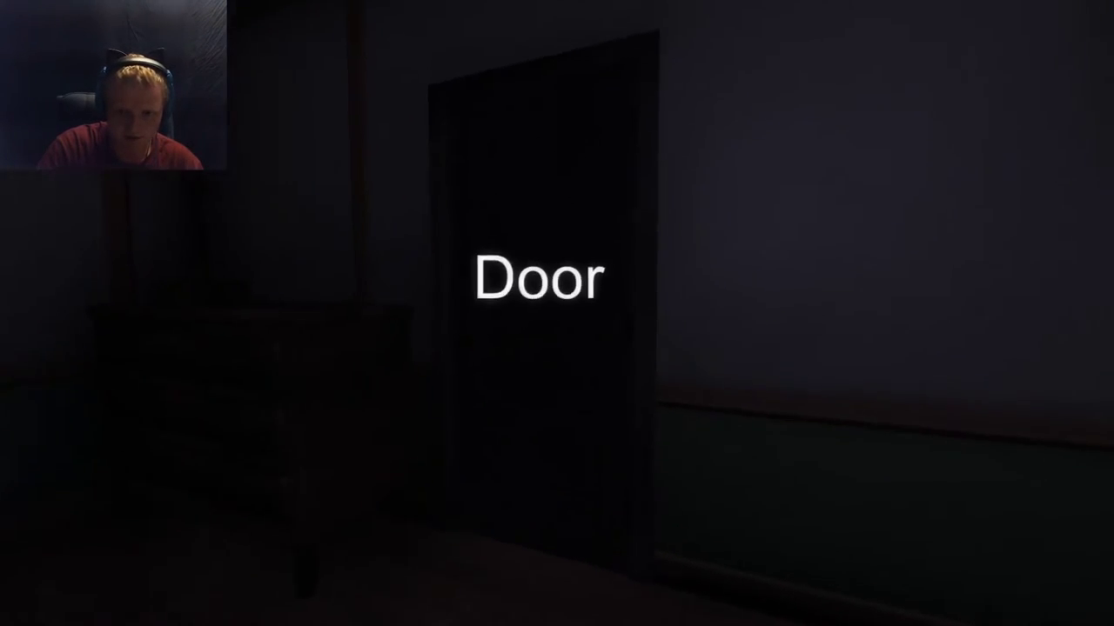
Step: Go through the checkered-floor bathroom and out to the upstairs hallway
{"action": "key", "text": "s"}
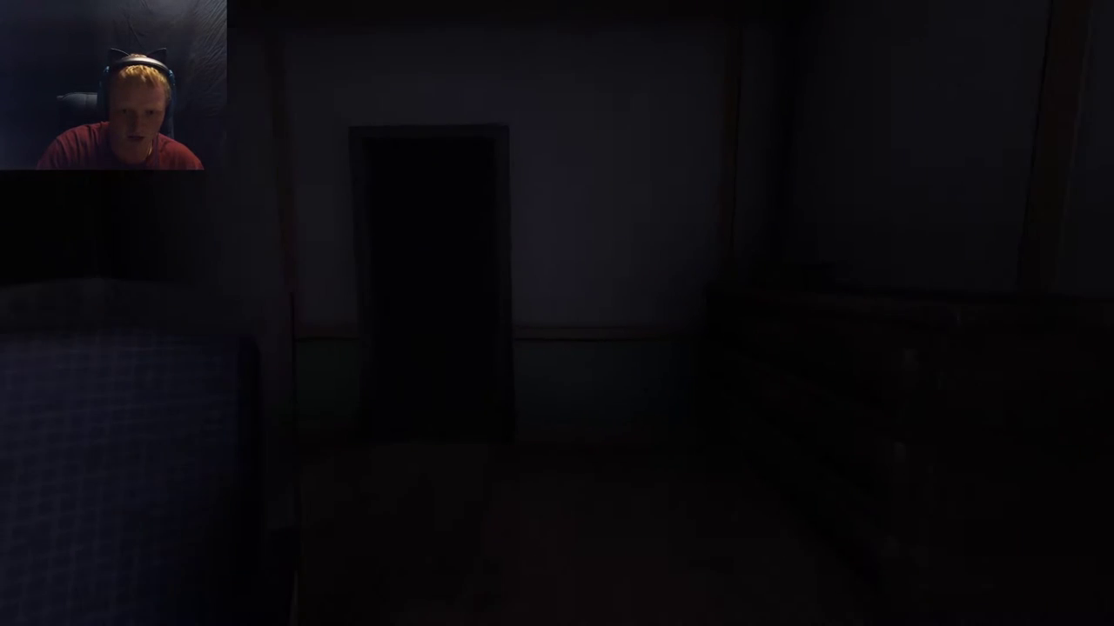
{"action": "key", "text": "w"}
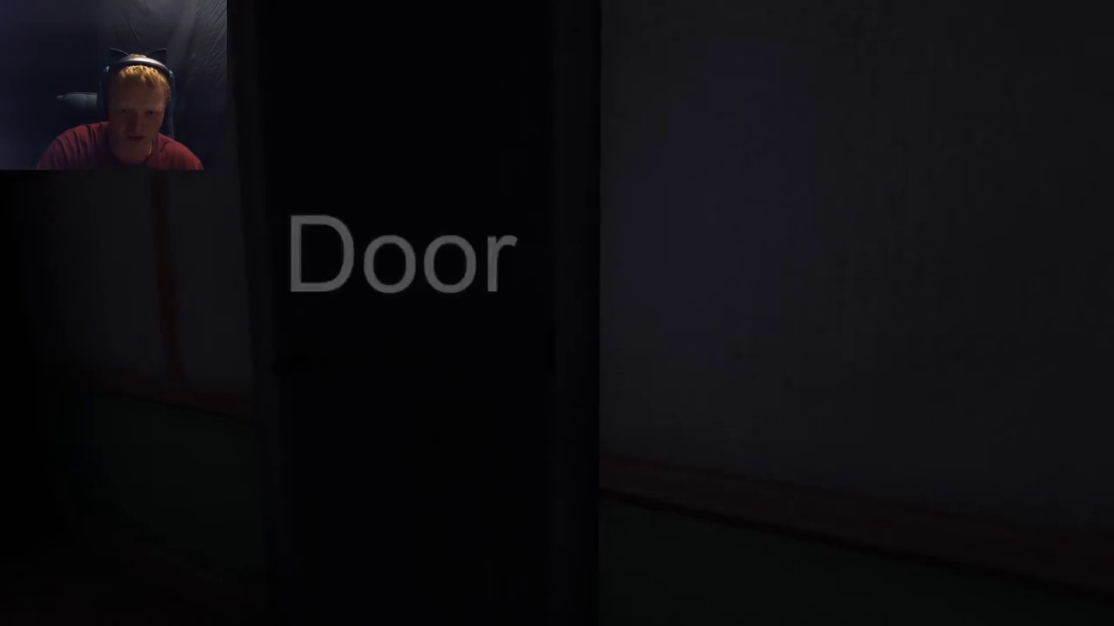
{"action": "key", "text": "w"}
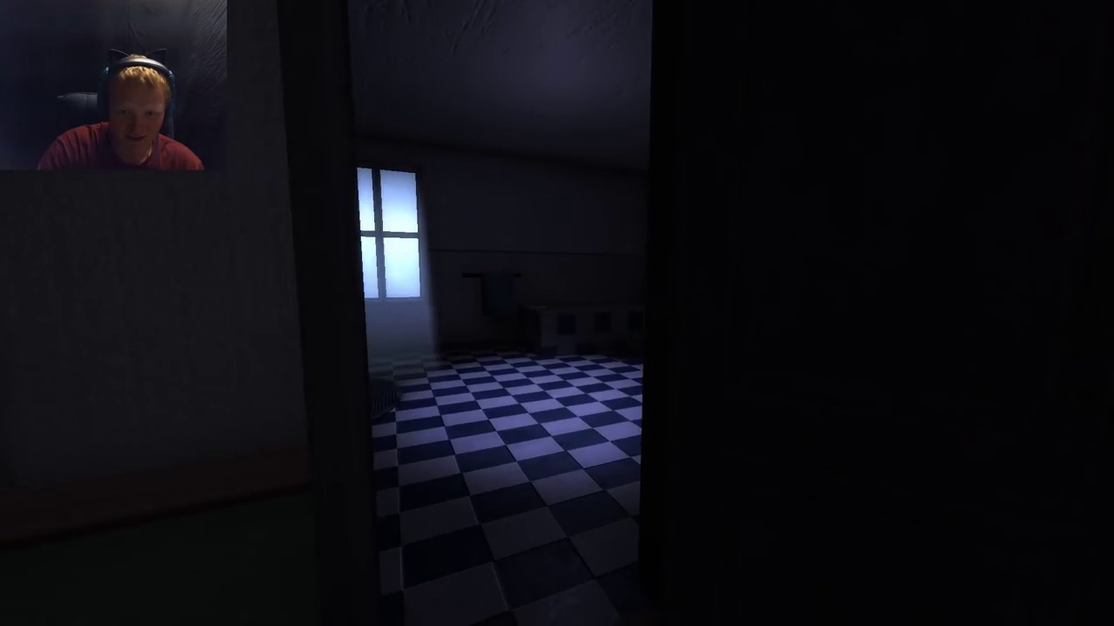
{"action": "key", "text": "w"}
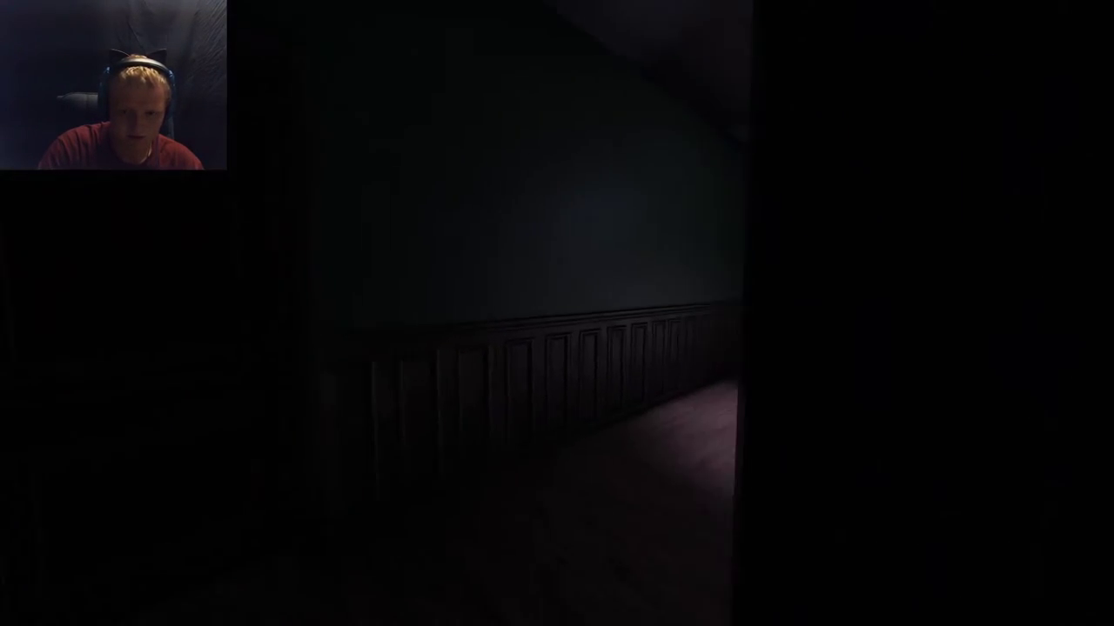
{"action": "key", "text": "w"}
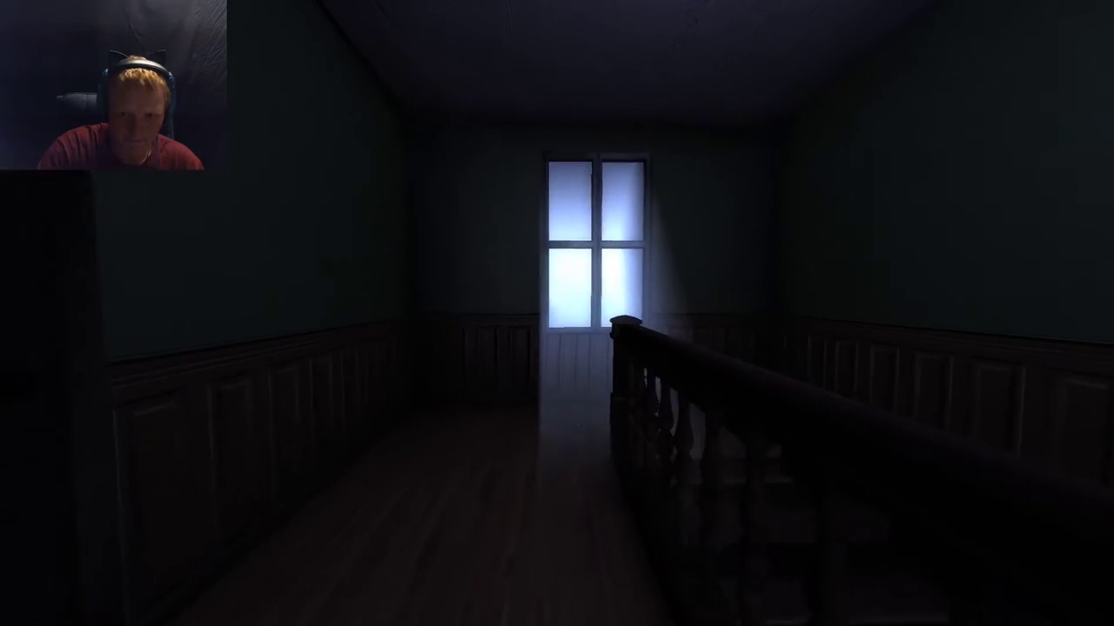
Step: Follow the upstairs railing down toward the fireplace hallway and dining room
{"action": "key", "text": "w"}
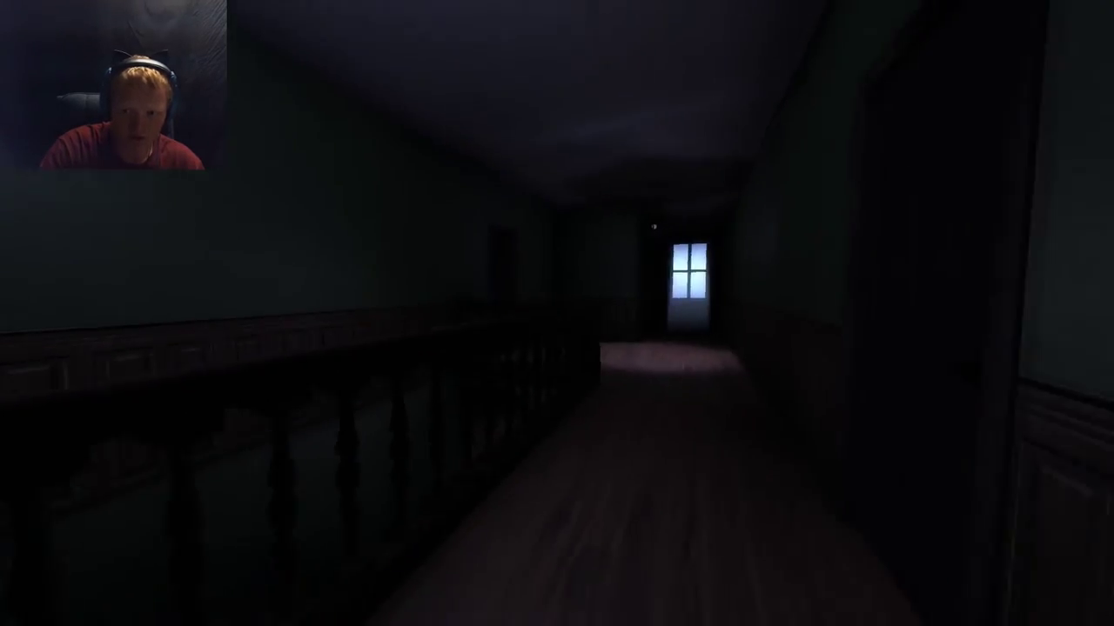
{"action": "key", "text": "w"}
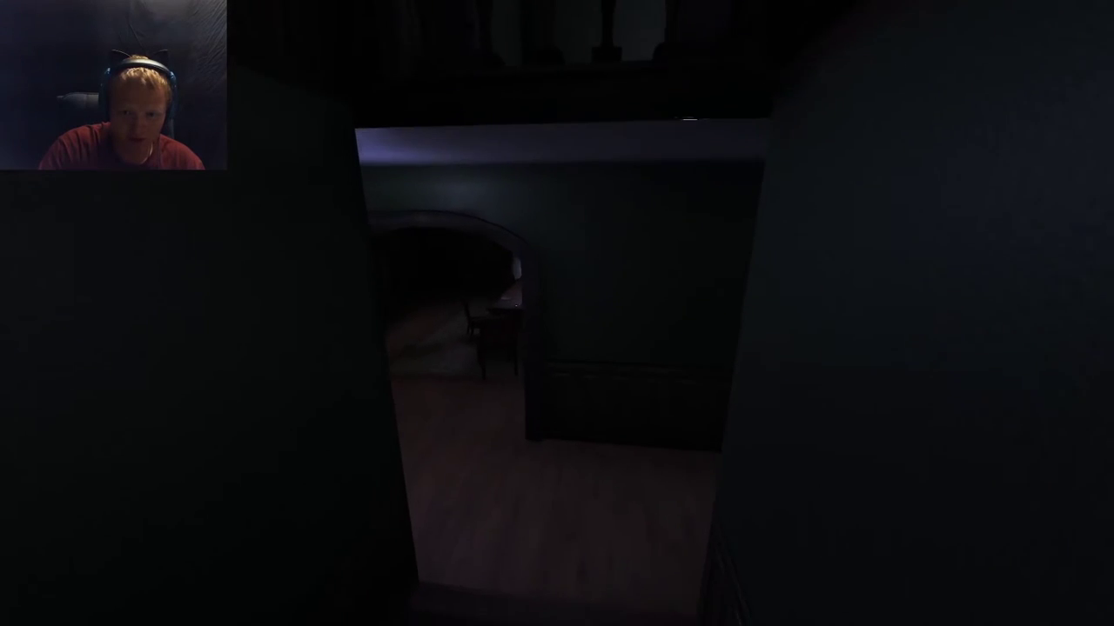
{"action": "key", "text": "w"}
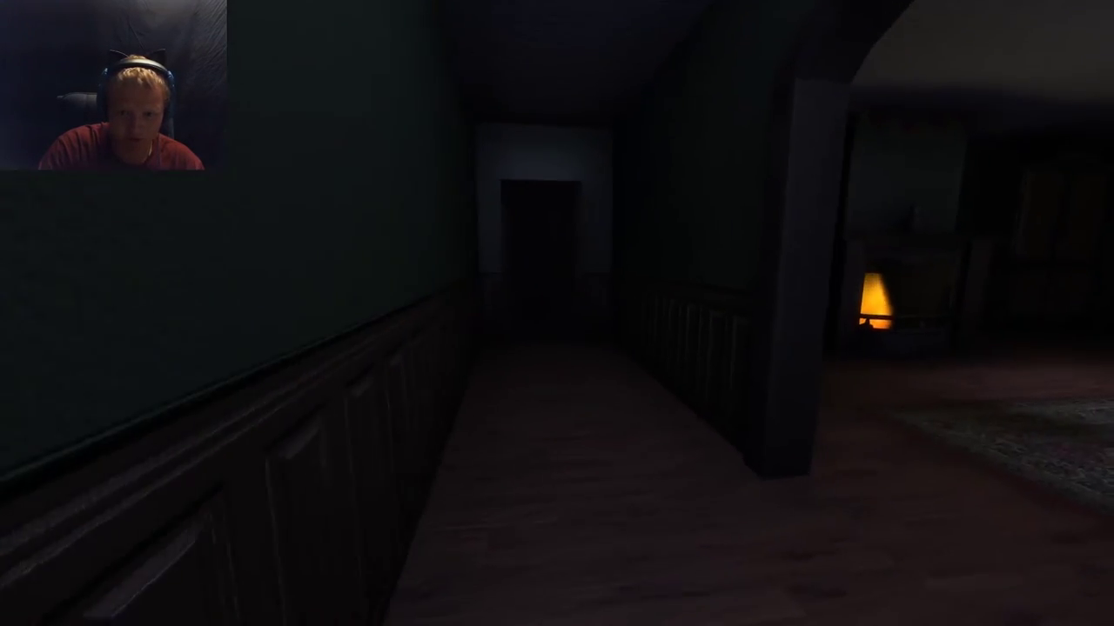
{"action": "key", "text": "w"}
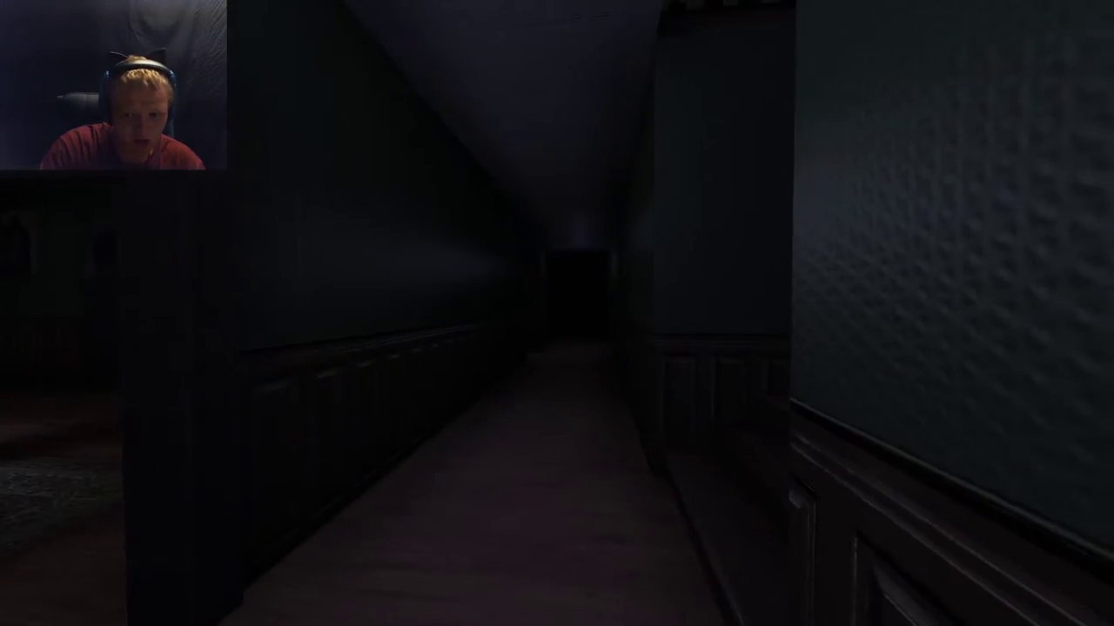
Step: Walk the hallway past the archway toward the dark room beyond it
{"action": "key", "text": "w"}
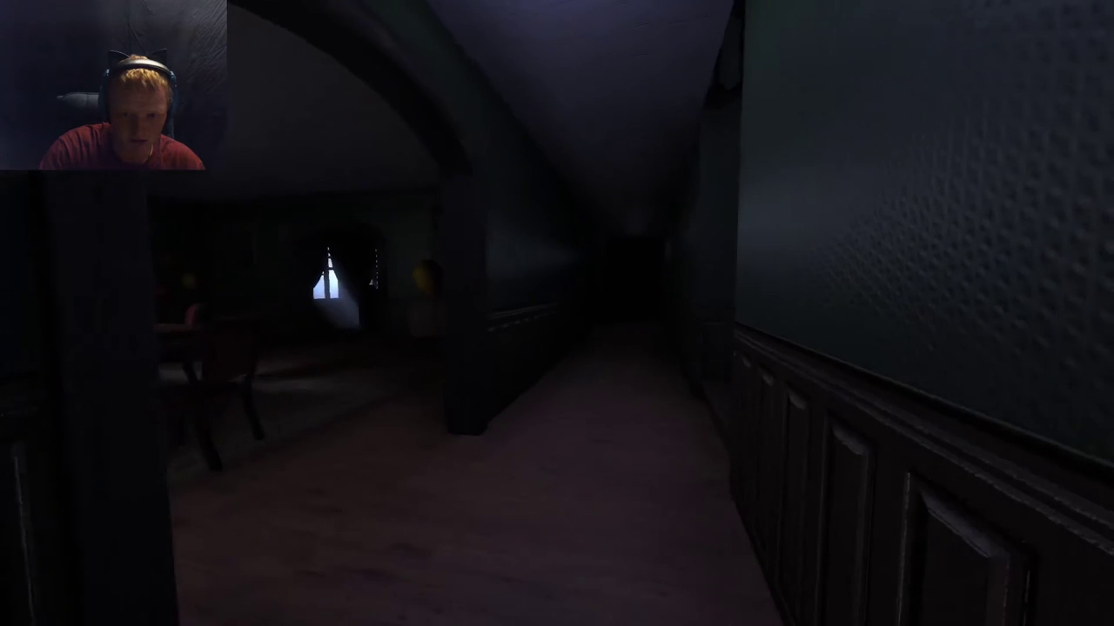
{"action": "key", "text": "w"}
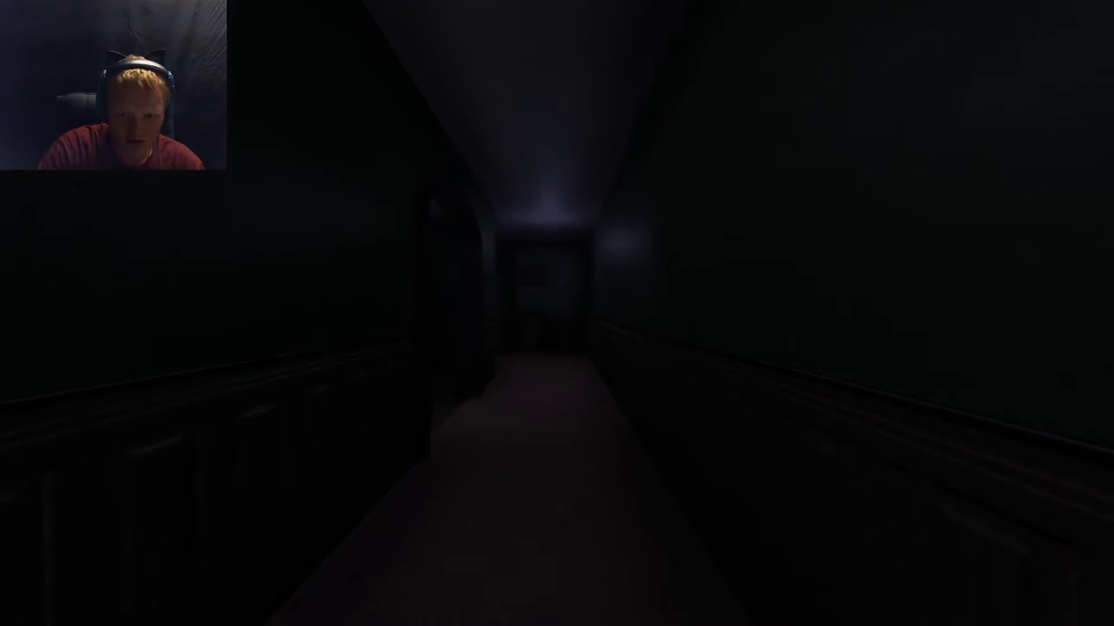
{"action": "key", "text": "w"}
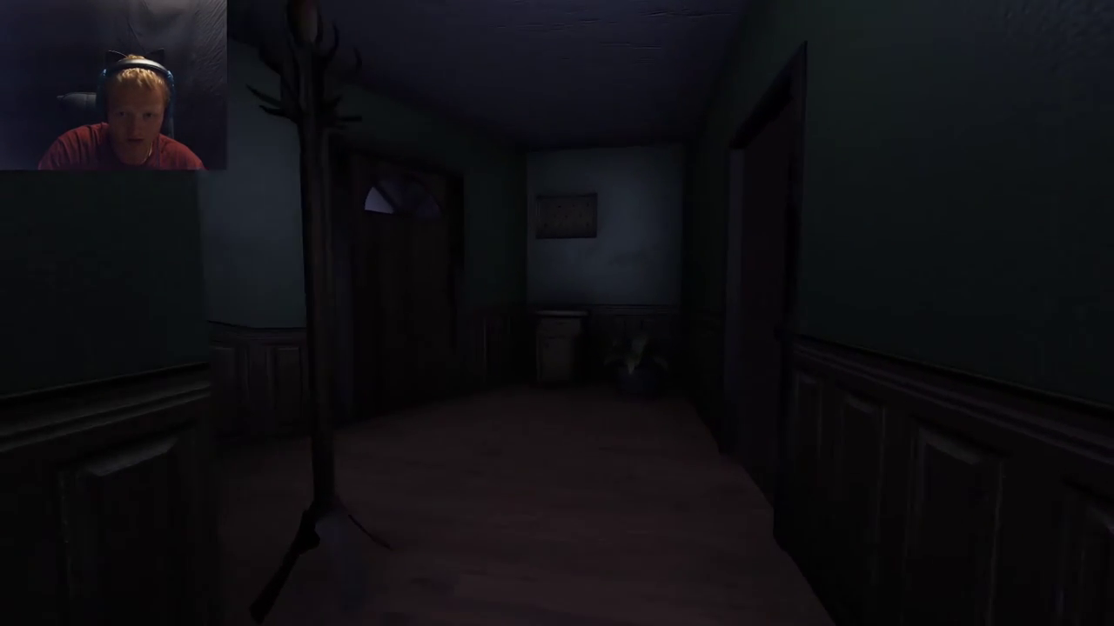
{"action": "key", "text": "w"}
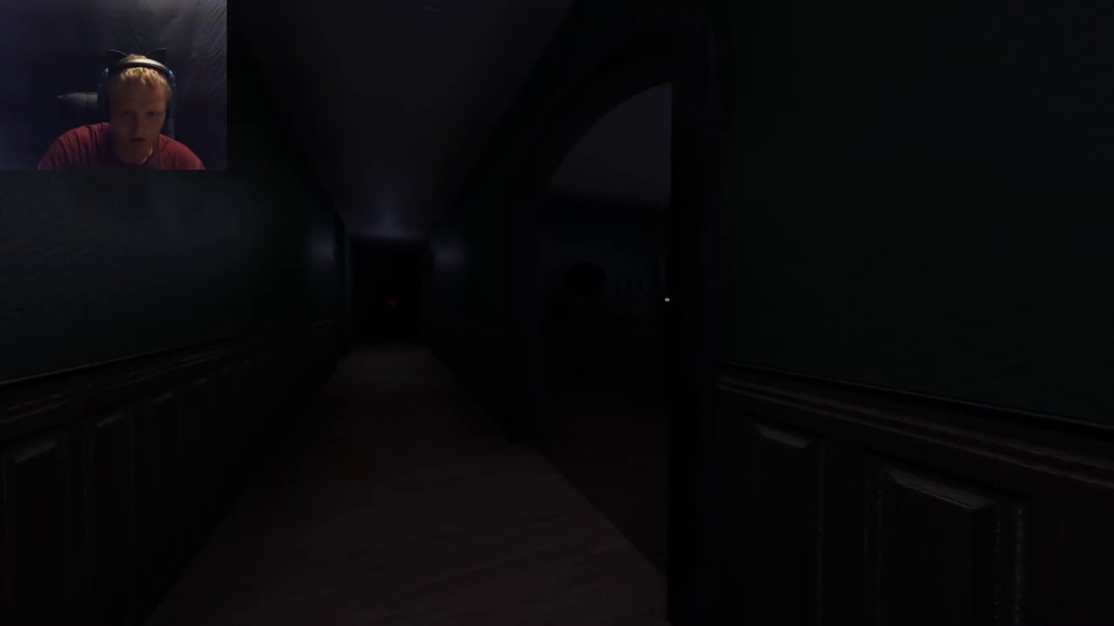